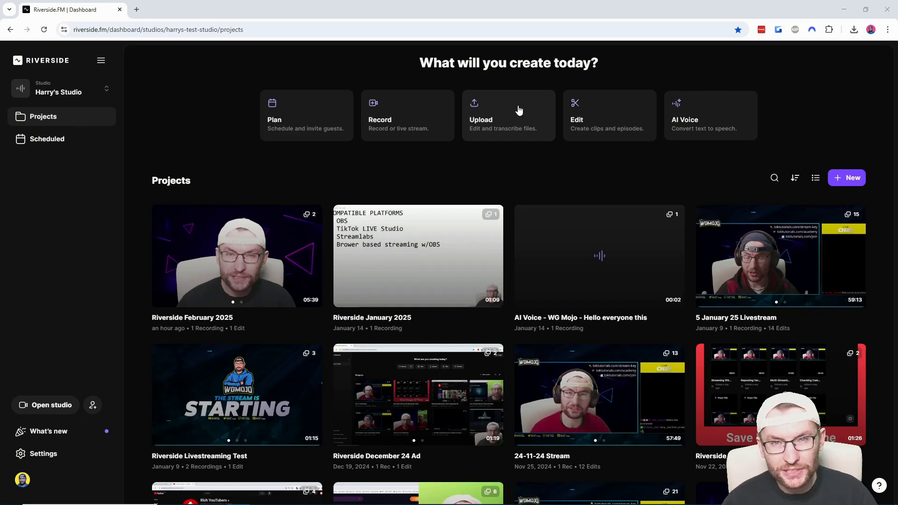
# - Open the 5 January 25 Livestream project, show all of its edits, and start a new edit from scratch
pyautogui.click(776, 277)
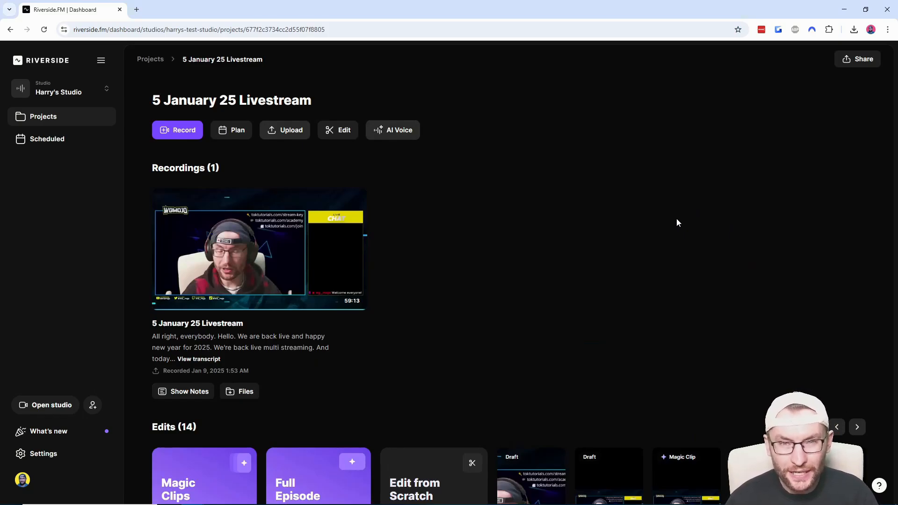
pyautogui.scroll(-3, 676, 223)
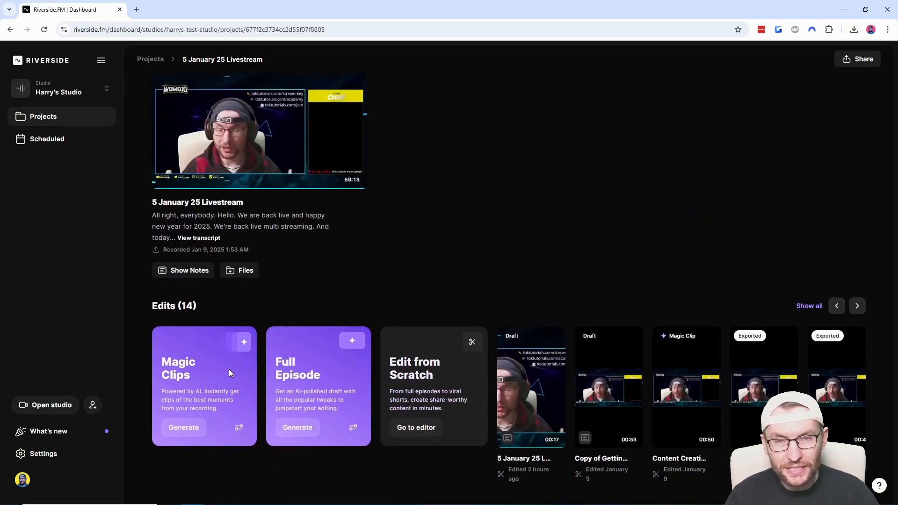
pyautogui.click(809, 306)
pyautogui.scroll(-3, 820, 138)
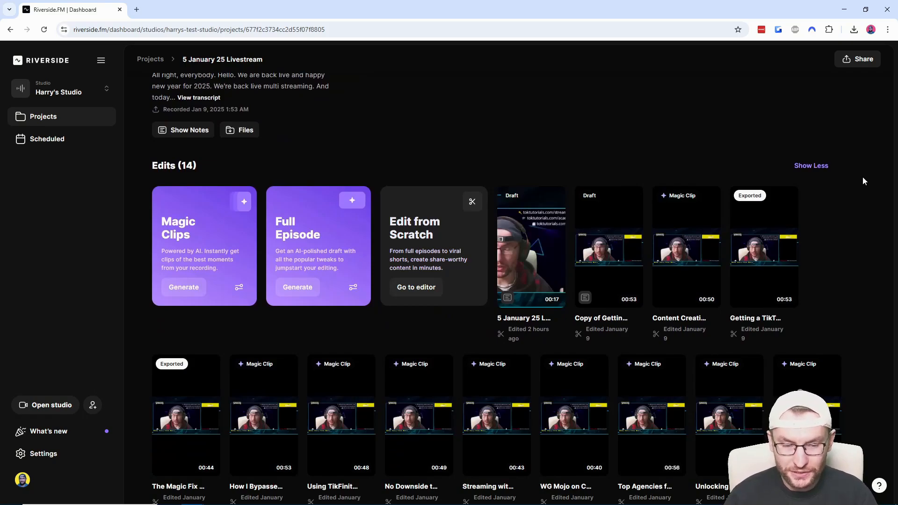
pyautogui.scroll(-2, 860, 208)
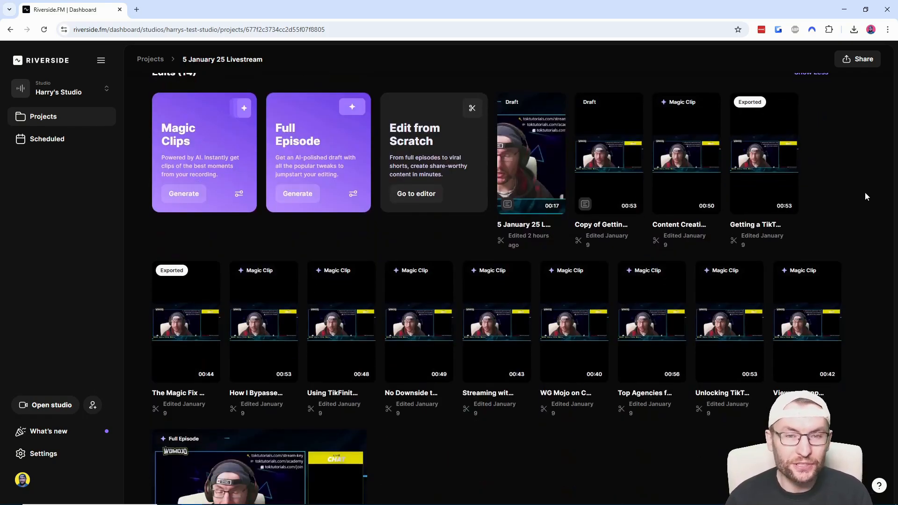
pyautogui.moveTo(752, 103)
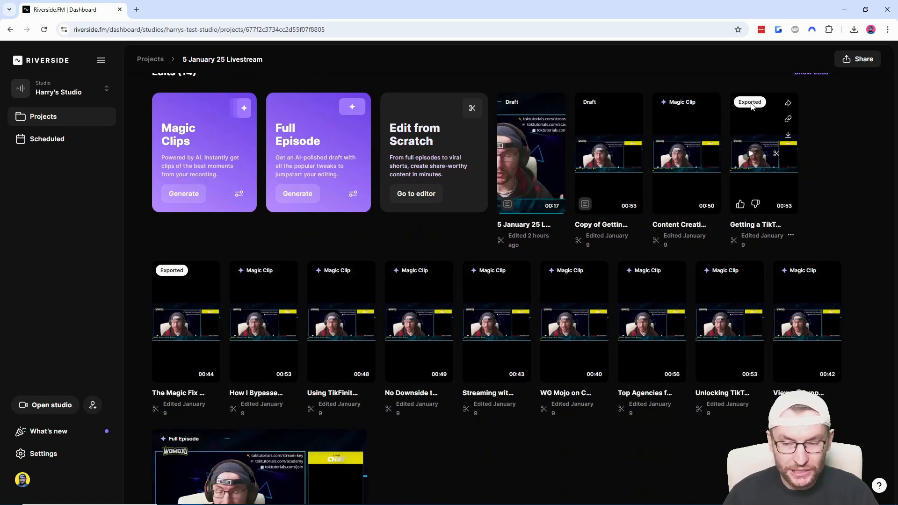
pyautogui.scroll(6, 431, 479)
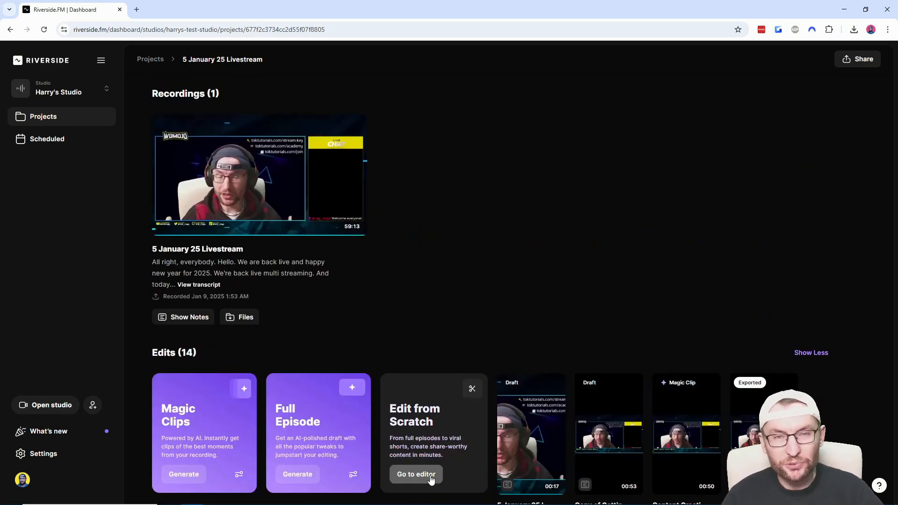
pyautogui.click(431, 479)
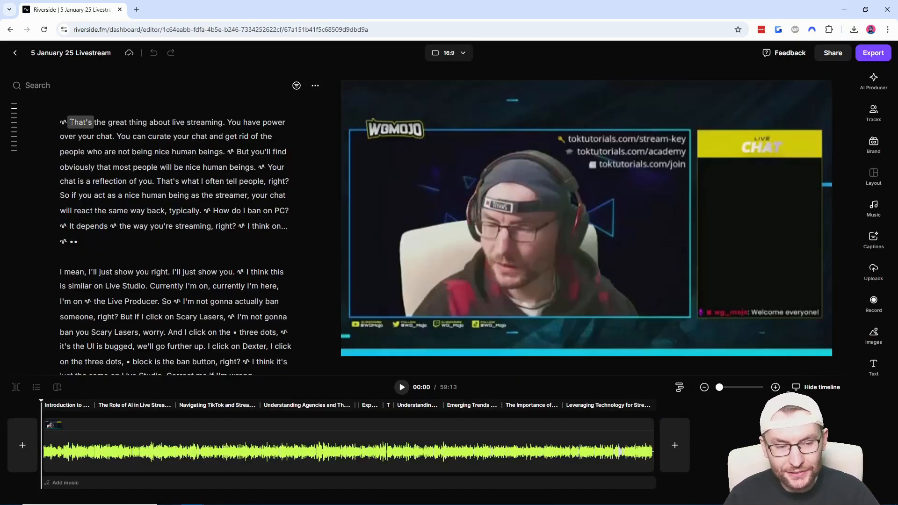
# - Examine the extra actions for the transcript's opening passage and the aspect ratios available for the video
pyautogui.moveTo(71, 122)
pyautogui.mouseDown()
pyautogui.moveTo(185, 167)
pyautogui.moveTo(201, 210)
pyautogui.mouseUp()
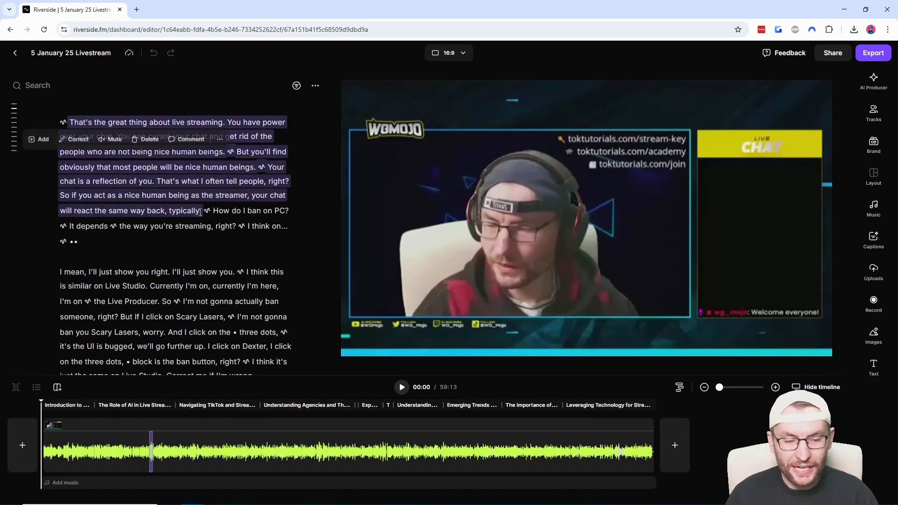
pyautogui.click(219, 139)
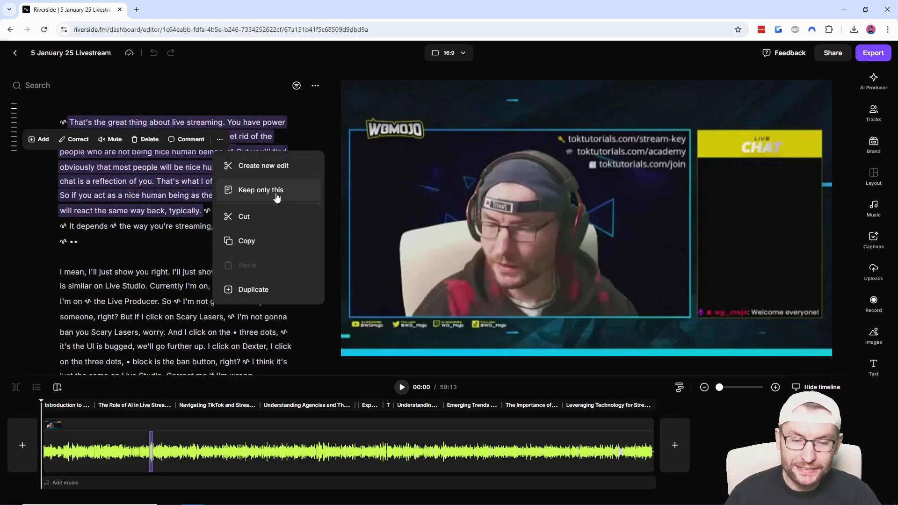
pyautogui.click(449, 53)
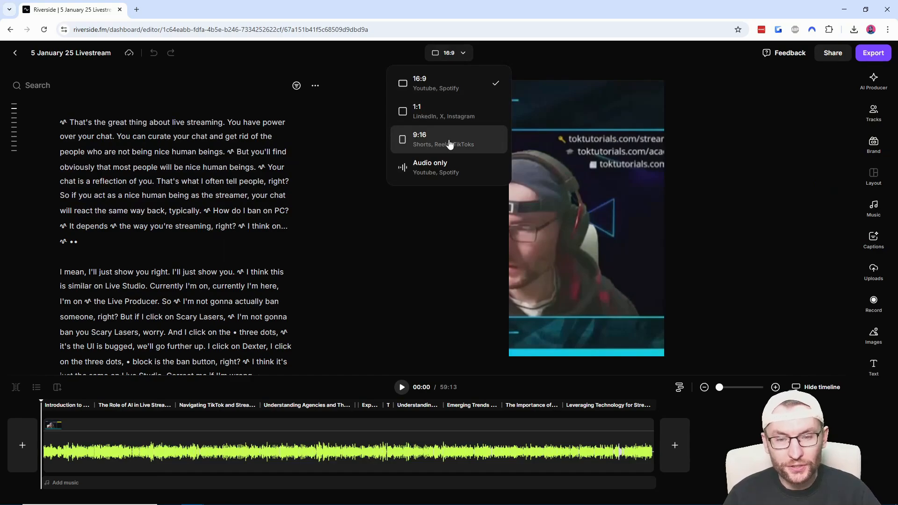
# - Add captions in the fourth preset style and move them slightly higher on the video
pyautogui.click(874, 240)
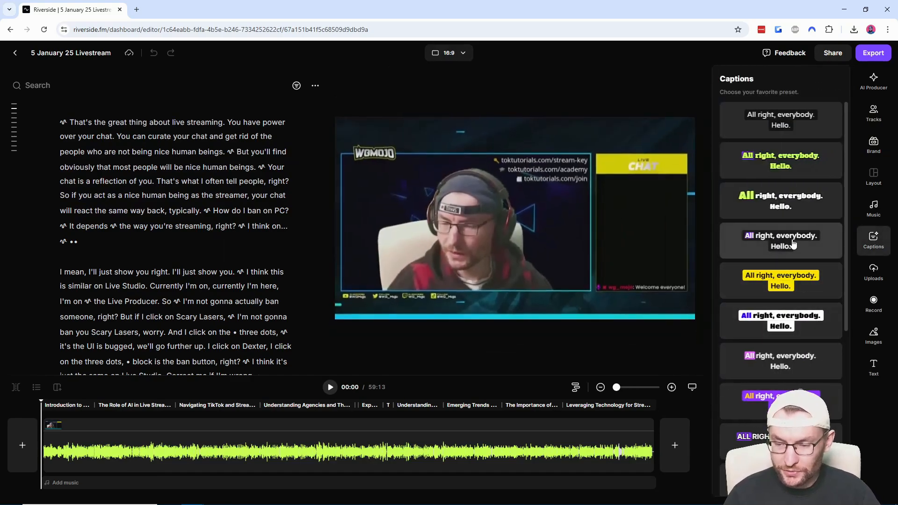
pyautogui.click(793, 244)
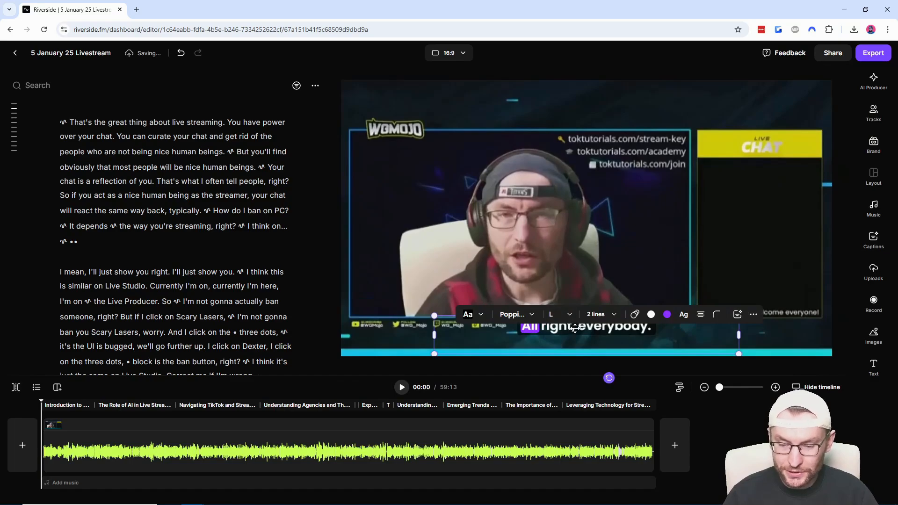
pyautogui.moveTo(575, 329); pyautogui.dragTo(574, 308)
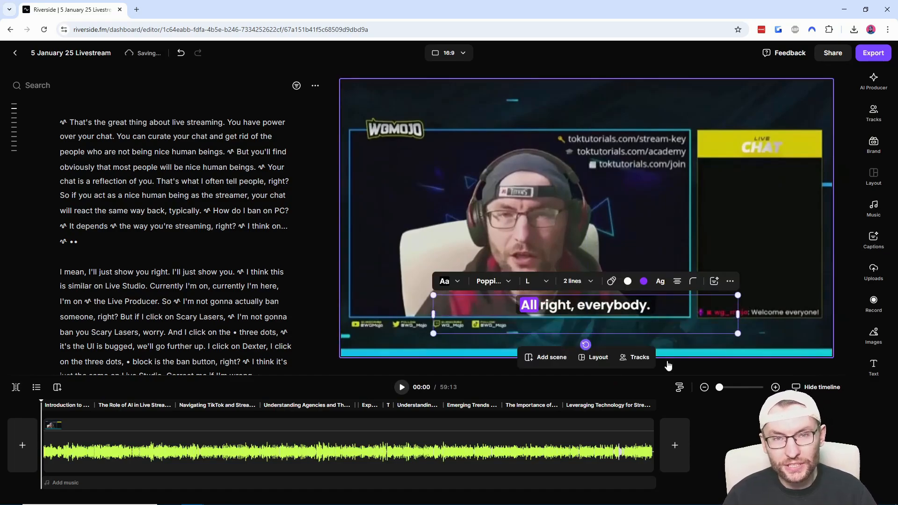
# - Apply the AI Producer's Set pace tool at the Balanced level to remove pauses from the recording
pyautogui.click(873, 81)
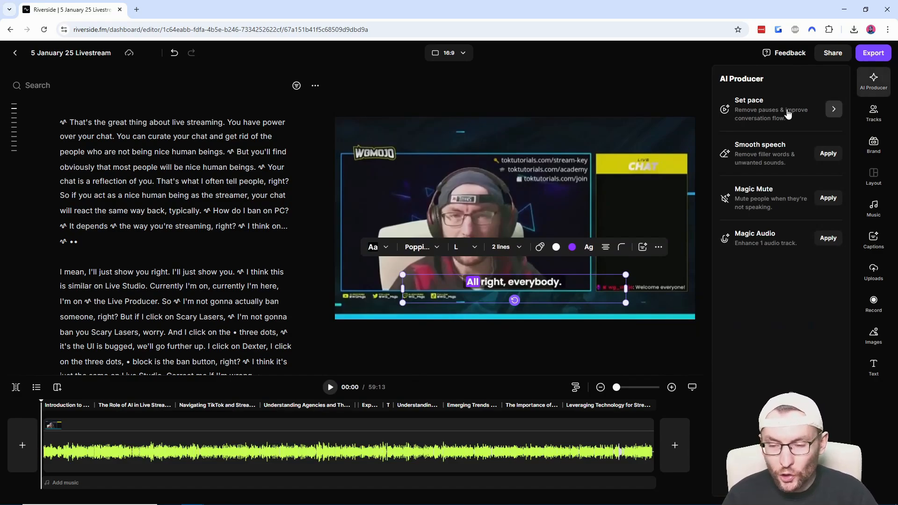
pyautogui.click(789, 113)
pyautogui.moveTo(721, 150); pyautogui.dragTo(781, 150)
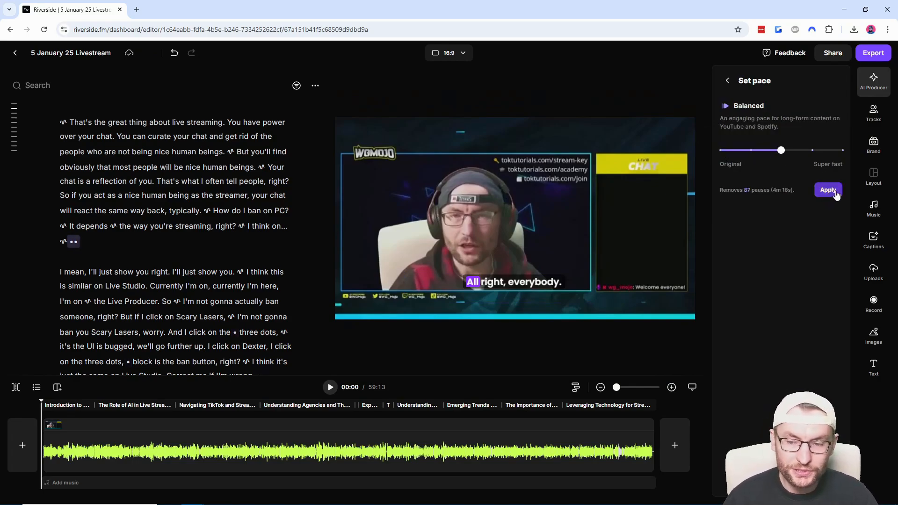
pyautogui.click(834, 193)
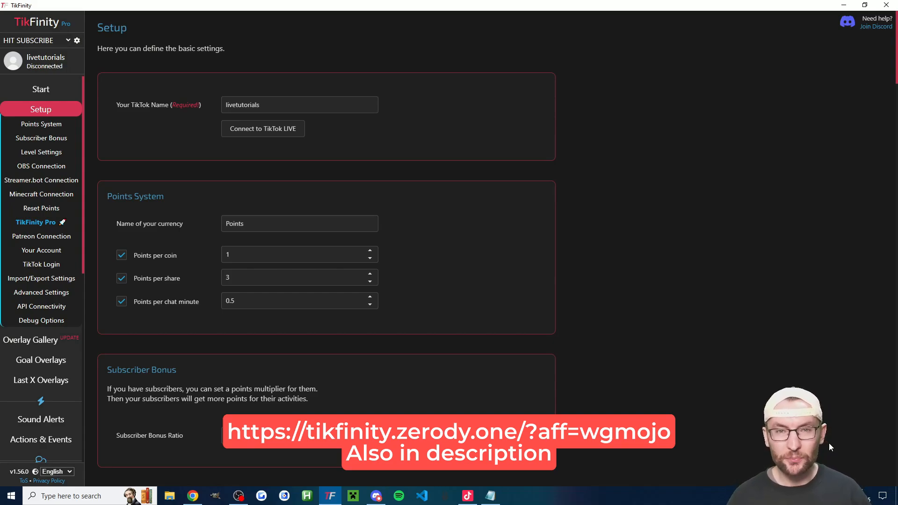
# - Review the TikTok name and TikTok Login settings in TikFinity's setup, and open the Timer page
pyautogui.doubleClick(272, 105)
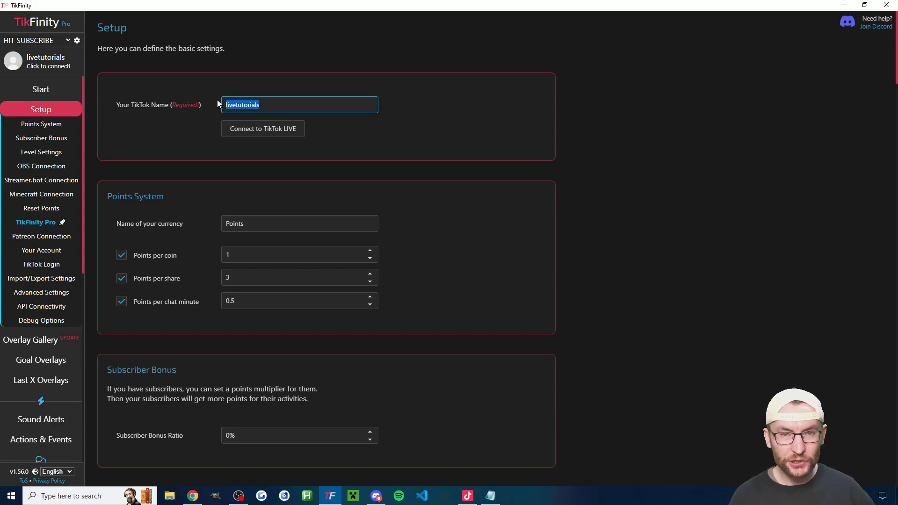
pyautogui.click(61, 264)
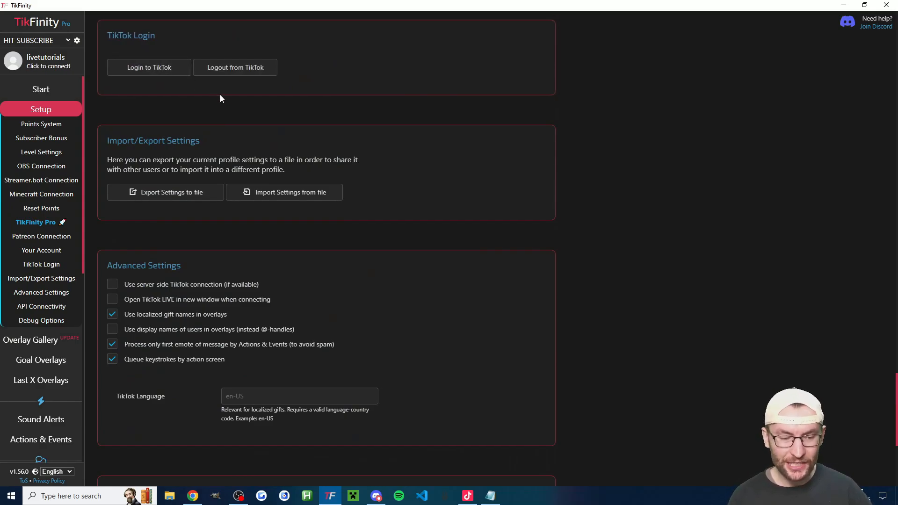
pyautogui.scroll(-8, 70, 168)
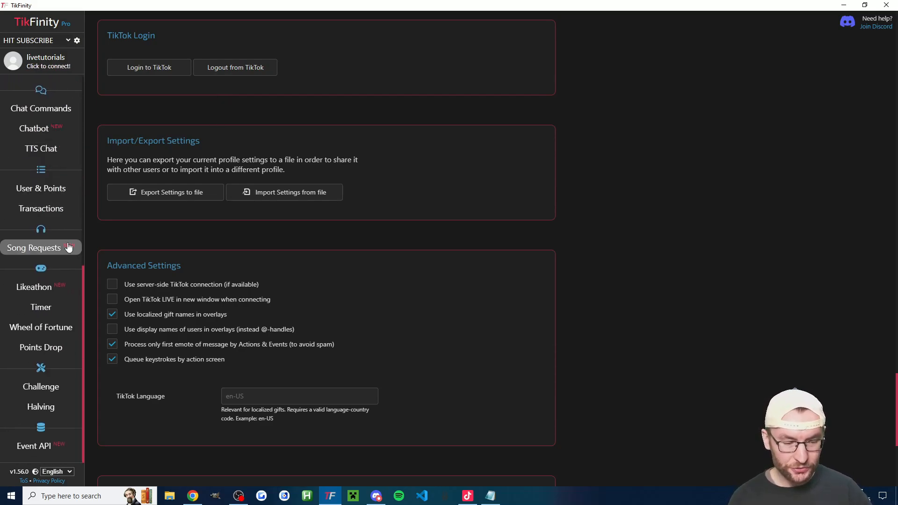
pyautogui.click(56, 307)
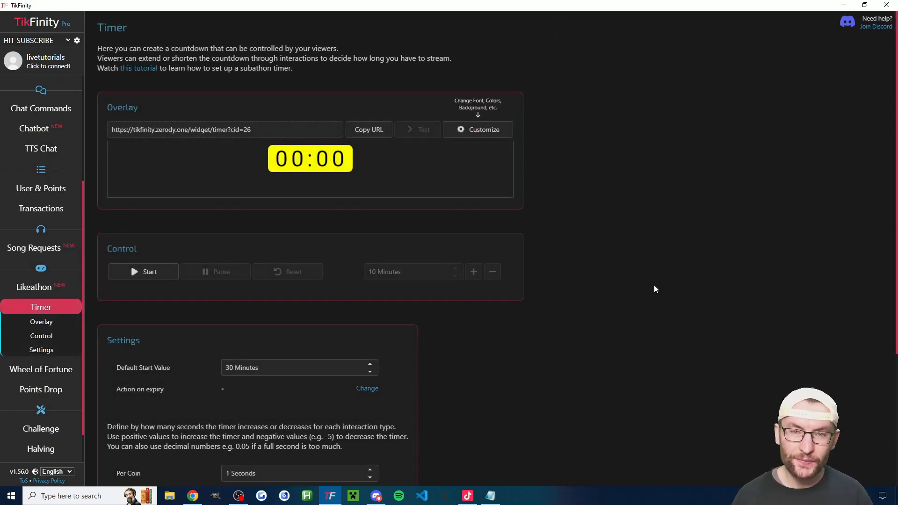
# - Switch to Notepad to read the hourly rate notes for gifts and subs, and return to the TikFinity timer
pyautogui.click(490, 496)
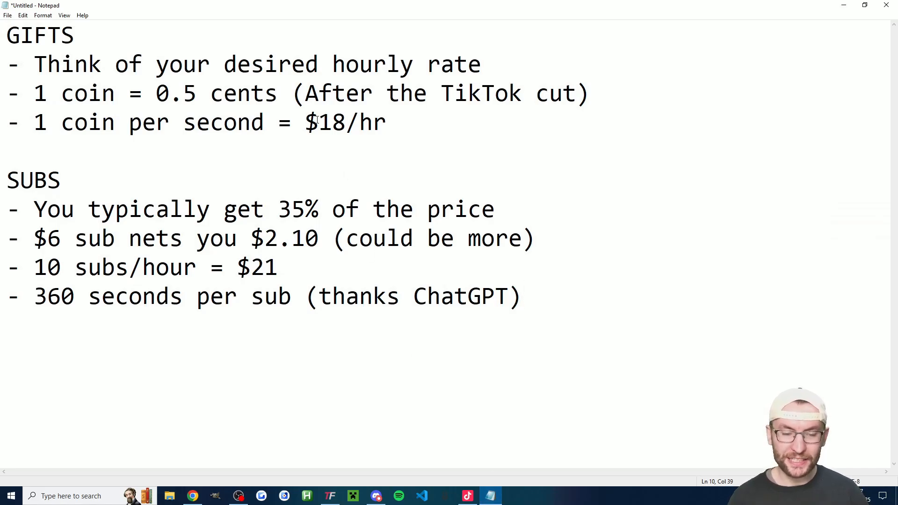
pyautogui.moveTo(305, 122); pyautogui.dragTo(384, 119)
pyautogui.moveTo(279, 266); pyautogui.dragTo(240, 264)
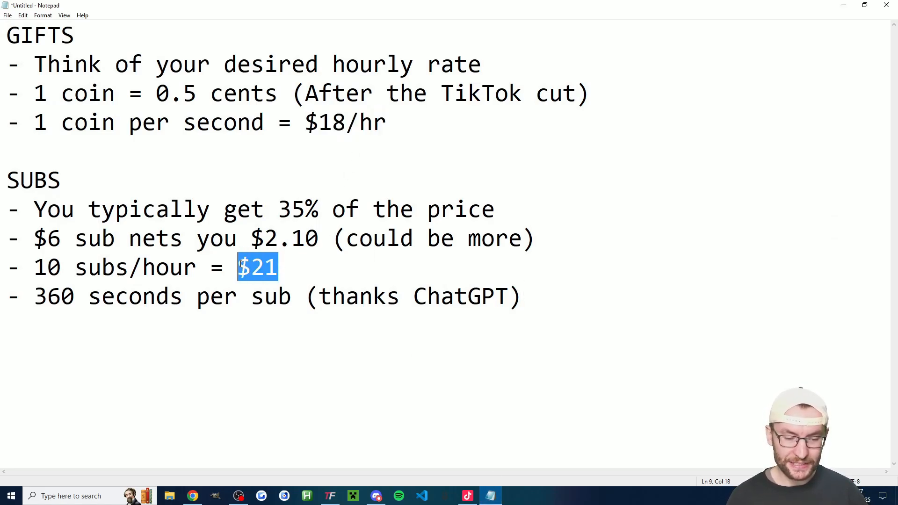
pyautogui.click(842, 7)
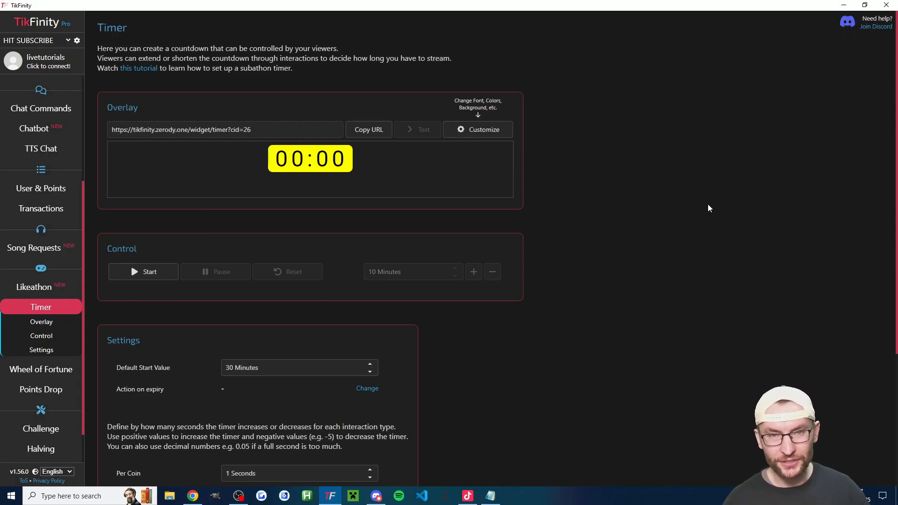
# - Examine the timer's overlay, default start value, and the per follow, per share, per like and per chat message settings
pyautogui.moveTo(107, 107); pyautogui.dragTo(180, 103)
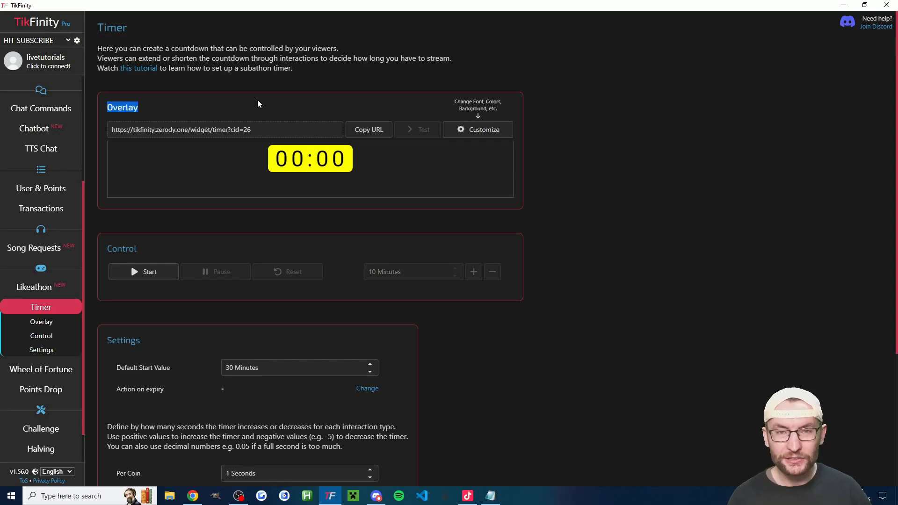
pyautogui.scroll(-3, 592, 185)
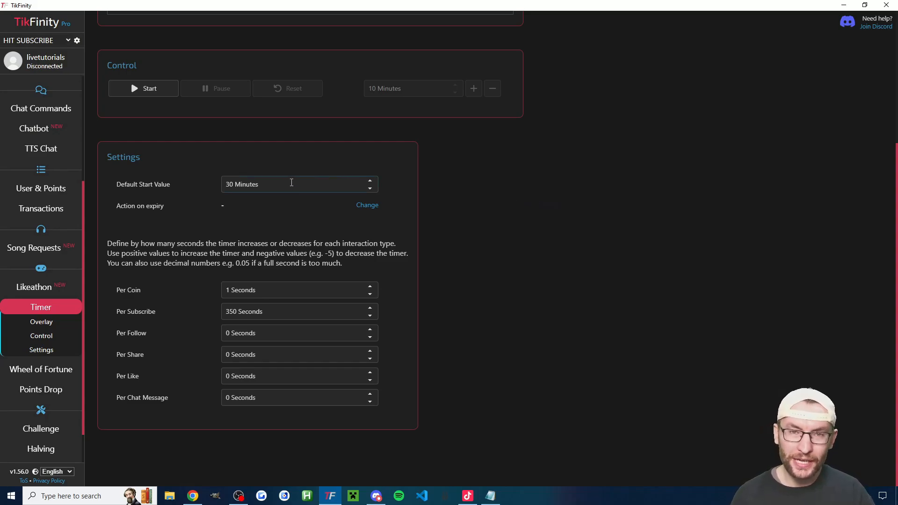
pyautogui.doubleClick(227, 185)
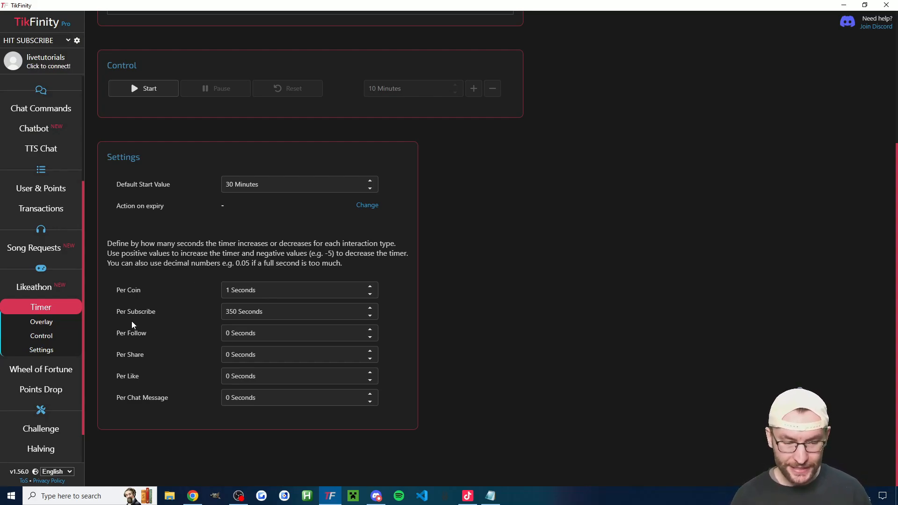
pyautogui.moveTo(142, 333); pyautogui.dragTo(128, 332)
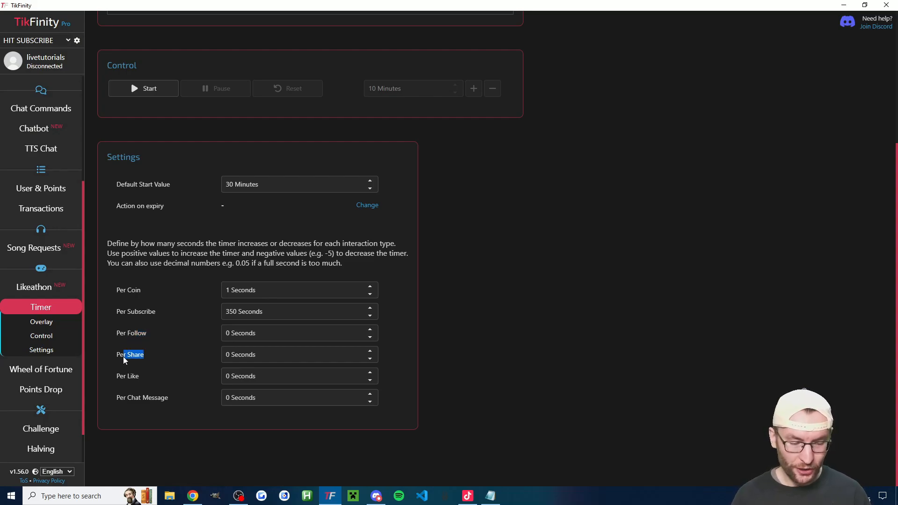
pyautogui.moveTo(138, 376); pyautogui.dragTo(143, 403)
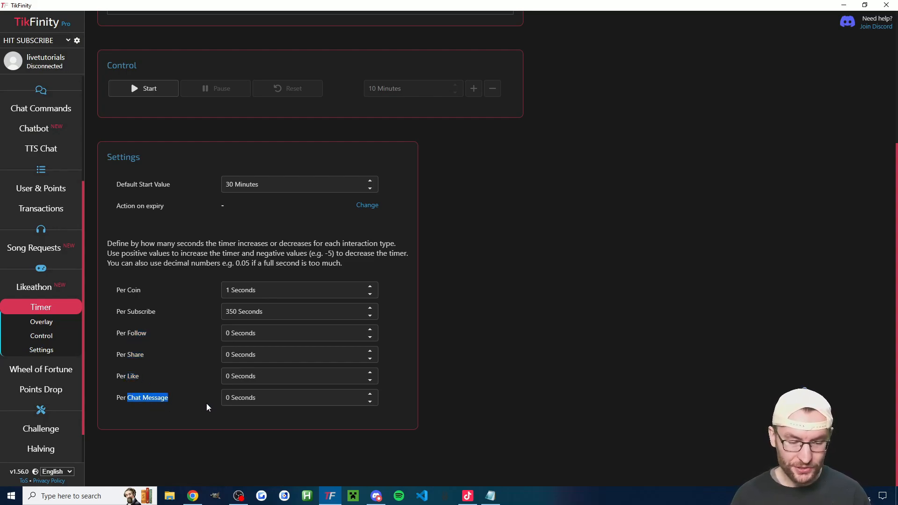
pyautogui.click(469, 369)
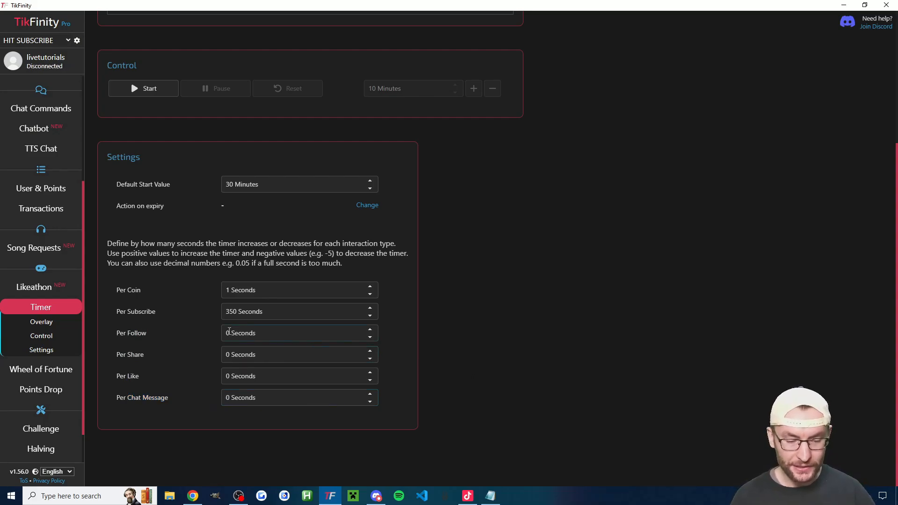
# - Try to set the timer's Per Follow value to 0.1 seconds
pyautogui.click(257, 332)
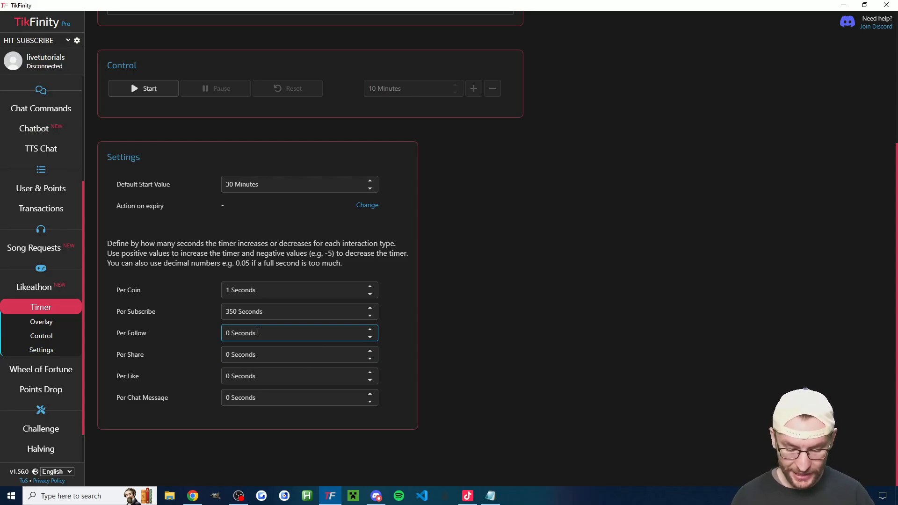
pyautogui.write('.1')
pyautogui.click(556, 372)
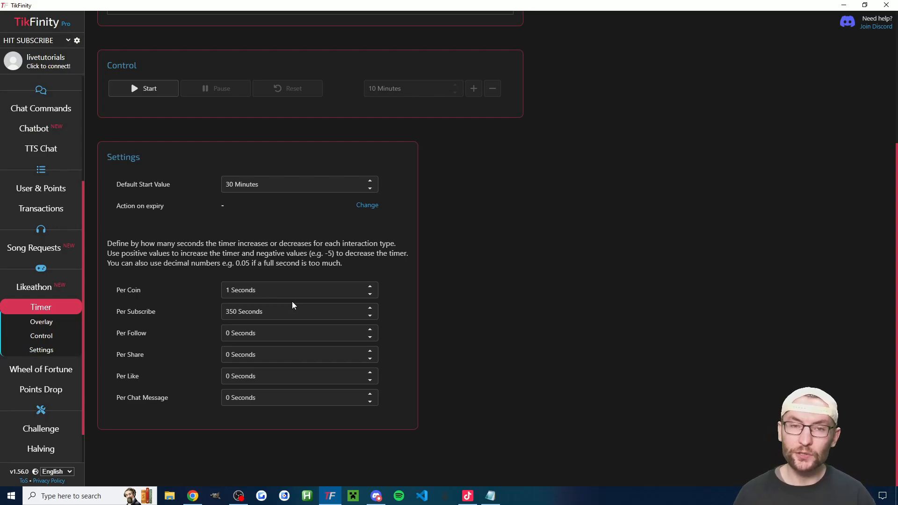
# - Set the timer's Per Subscribe value to 360 seconds
pyautogui.moveTo(233, 312); pyautogui.dragTo(229, 312)
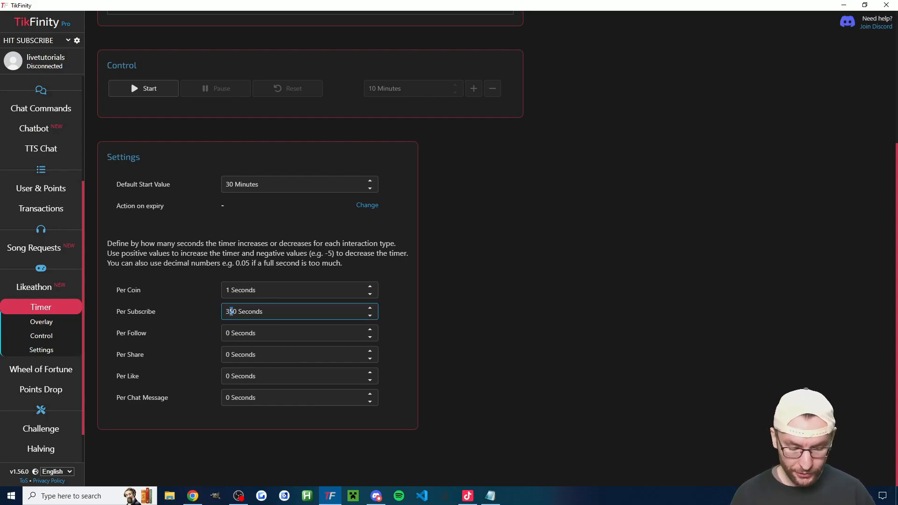
pyautogui.write('6')
pyautogui.click(484, 311)
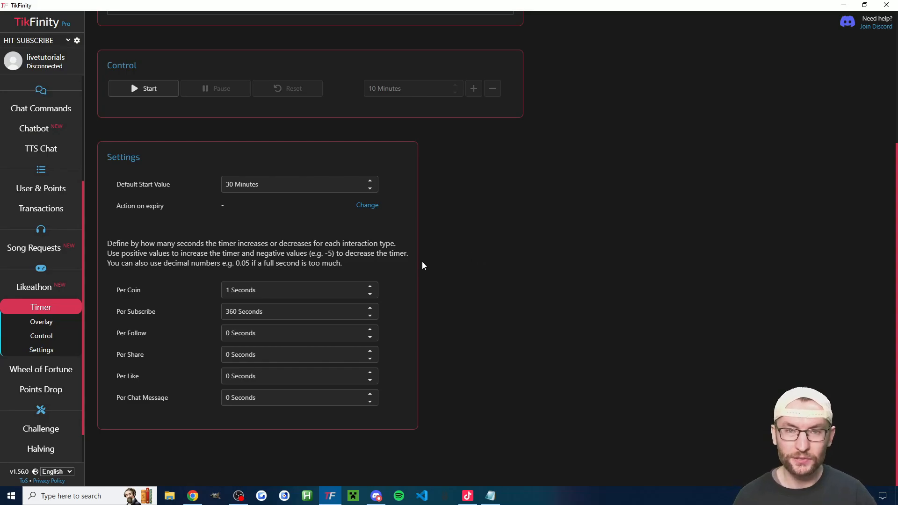
# - Examine the timer's Action on expiry setting
pyautogui.moveTo(168, 206); pyautogui.dragTo(128, 206)
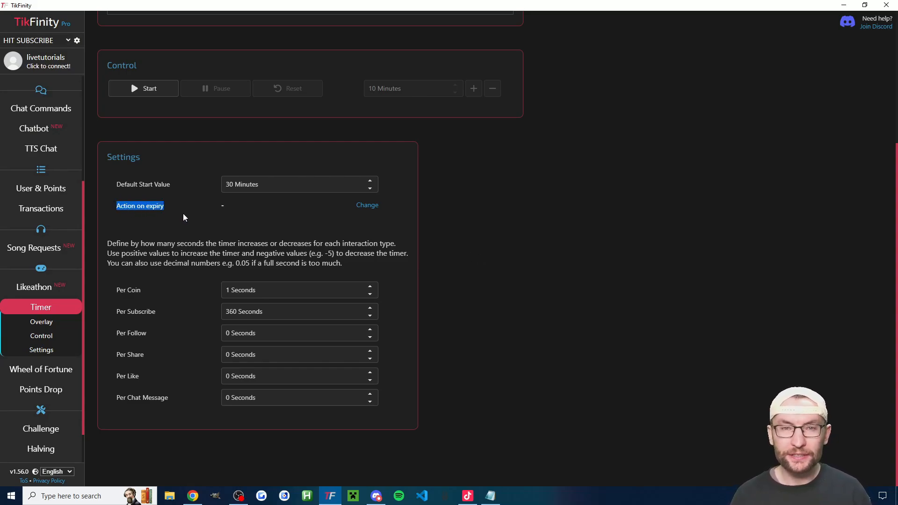
pyautogui.click(211, 214)
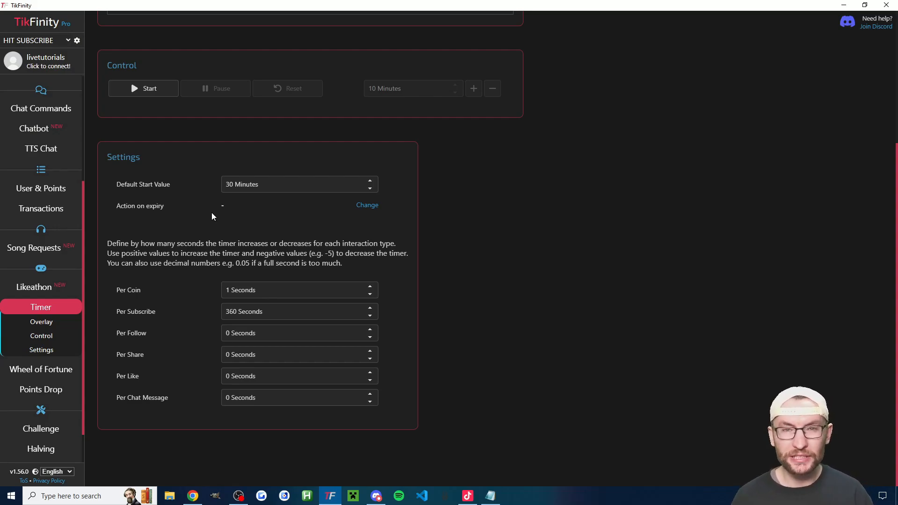
# - Create a new action for the timer's expiry and name it "Stream Ending"
pyautogui.click(366, 206)
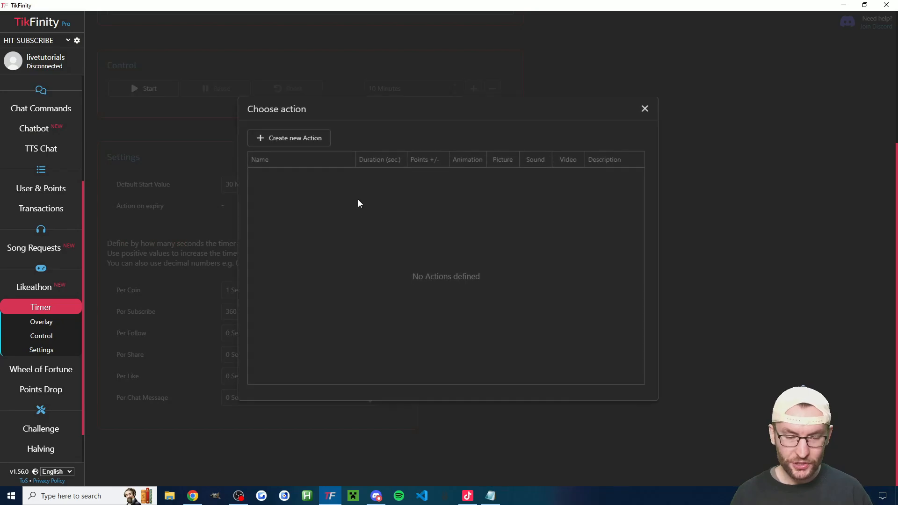
pyautogui.click(297, 140)
pyautogui.write('Stream Ending')
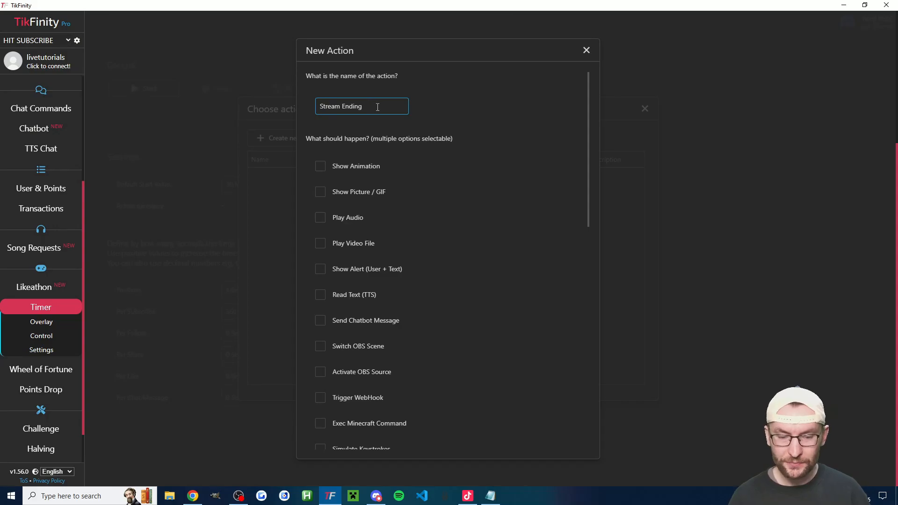
pyautogui.moveTo(377, 107); pyautogui.dragTo(317, 107)
# - Enable Read Text (TTS) with "The stream is ending. Thanks for your support!" in the Female Voice, and test it
pyautogui.scroll(-2, 406, 147)
pyautogui.scroll(1, 381, 145)
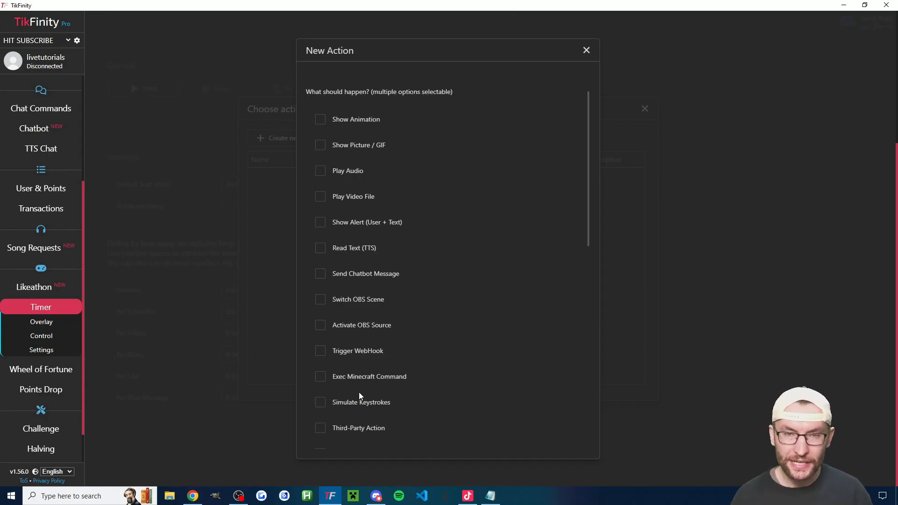
pyautogui.click(368, 245)
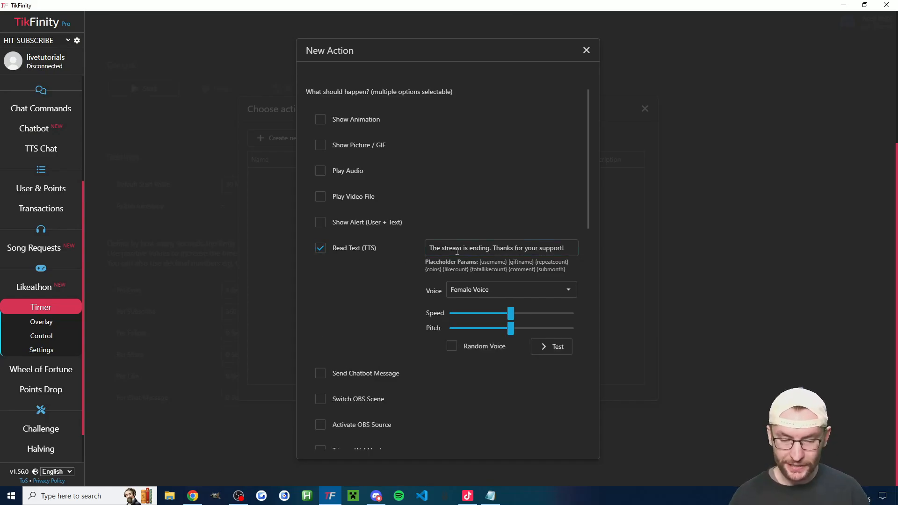
pyautogui.moveTo(427, 248); pyautogui.dragTo(568, 247)
pyautogui.click(566, 245)
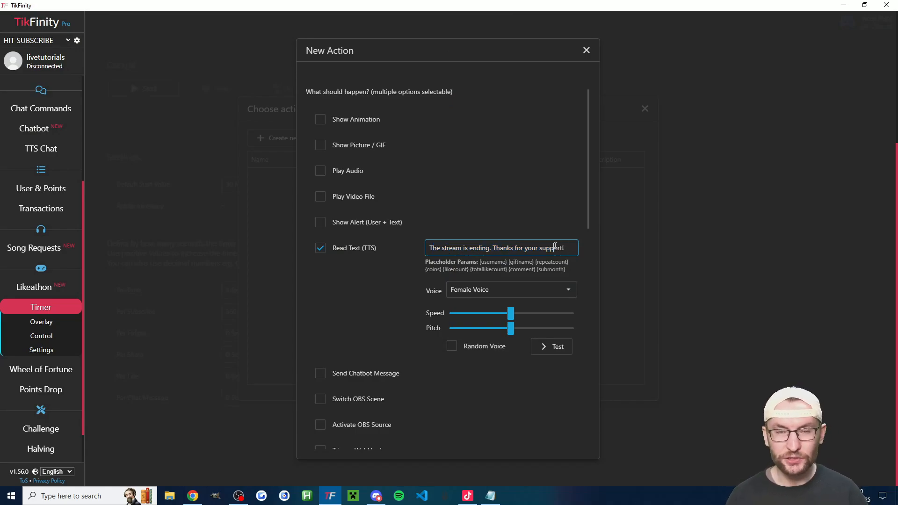
pyautogui.click(560, 354)
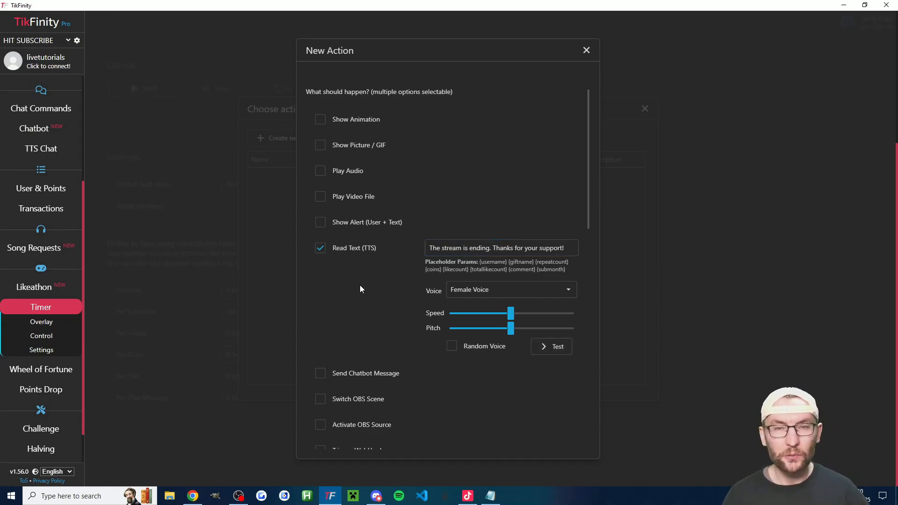
# - Save the Stream Ending action with its remaining settings at their defaults
pyautogui.scroll(-8, 364, 292)
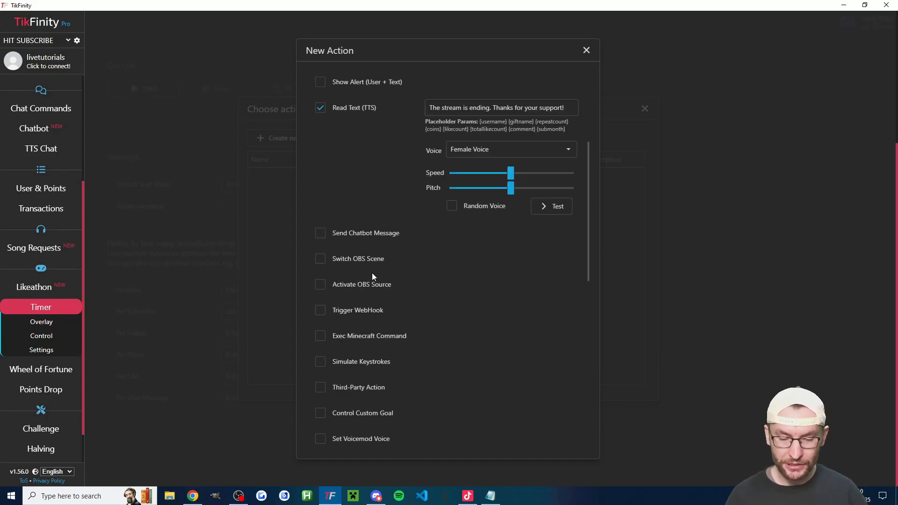
pyautogui.scroll(-5, 445, 295)
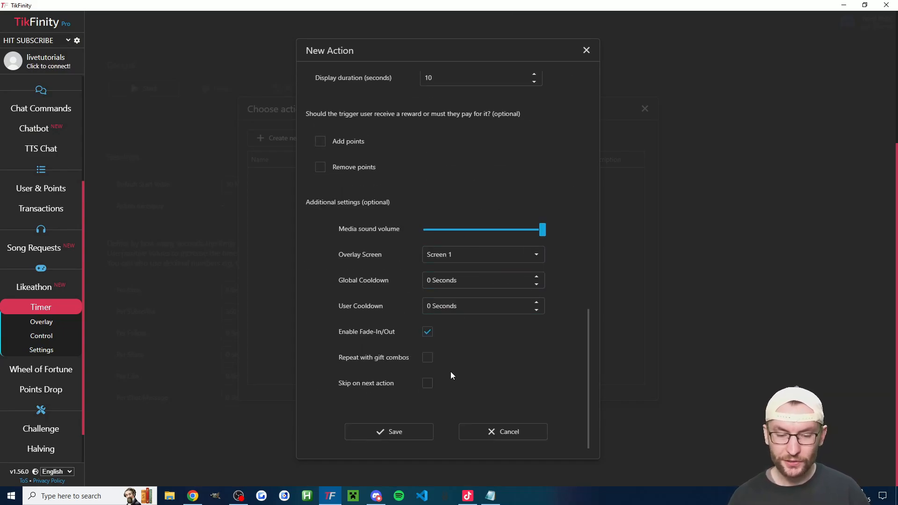
pyautogui.click(395, 432)
# - Go to Actions & Events and copy the overlay URL of Screen 1
pyautogui.scroll(2, 58, 131)
pyautogui.click(56, 117)
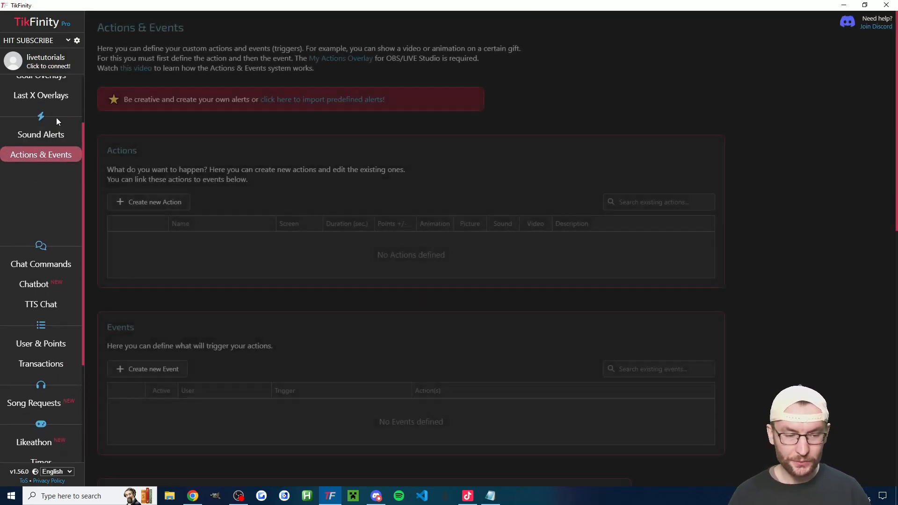
pyautogui.scroll(-10, 223, 286)
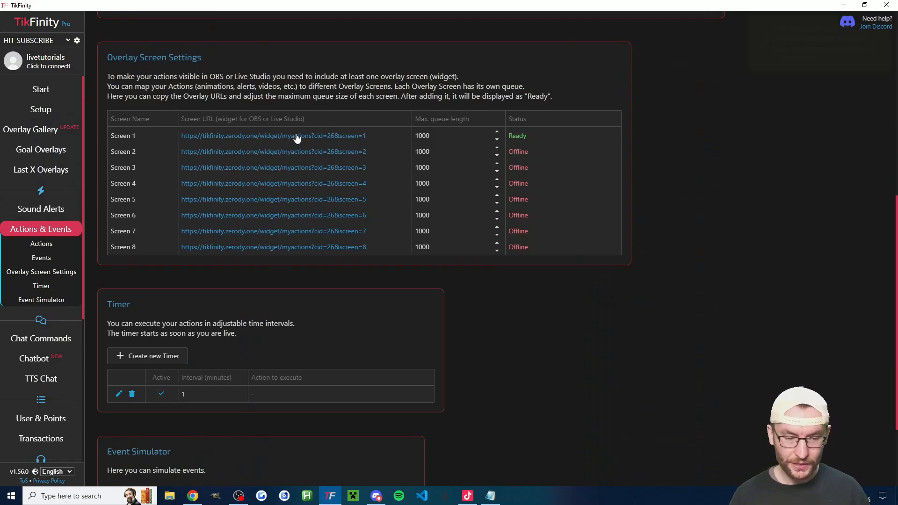
pyautogui.click(299, 136)
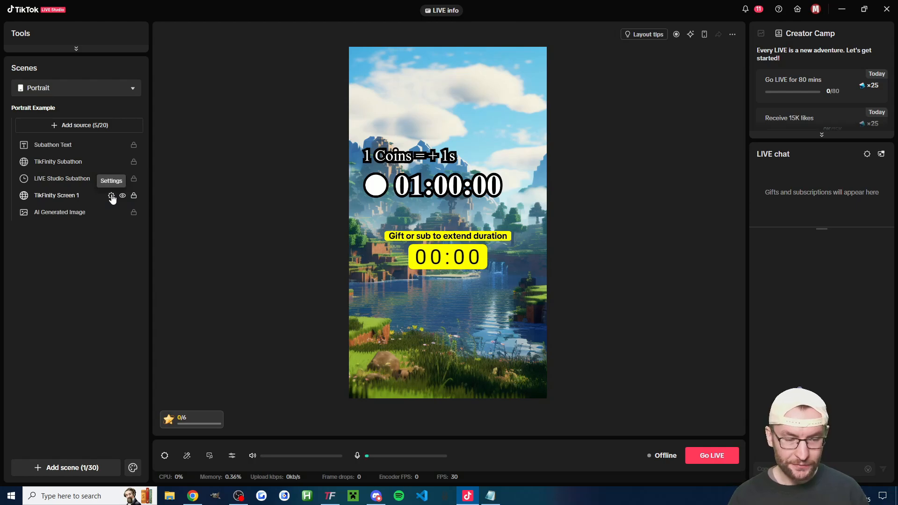
# - In TikTok LIVE Studio, paste the copied URL as the link of the TikFinity Screen 1 source
pyautogui.click(111, 195)
pyautogui.click(345, 187)
pyautogui.hotkey('ctrl', 'a')
pyautogui.hotkey('ctrl', 'v')
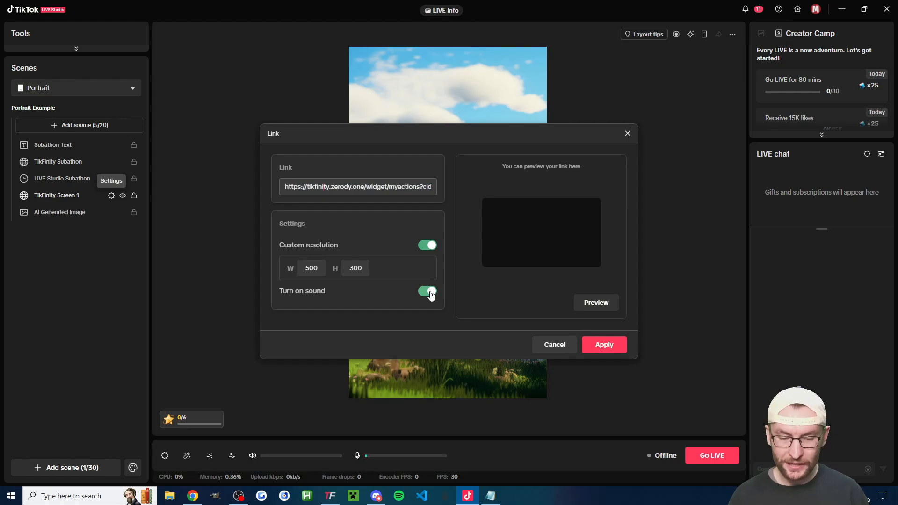
# - Check the custom resolution width and height of the TikFinity Screen 1 source
pyautogui.click(355, 268)
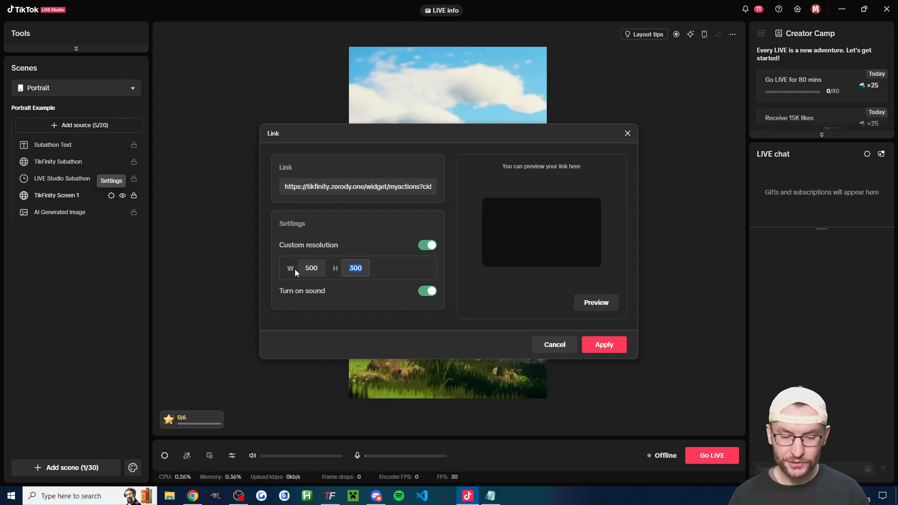
pyautogui.doubleClick(322, 264)
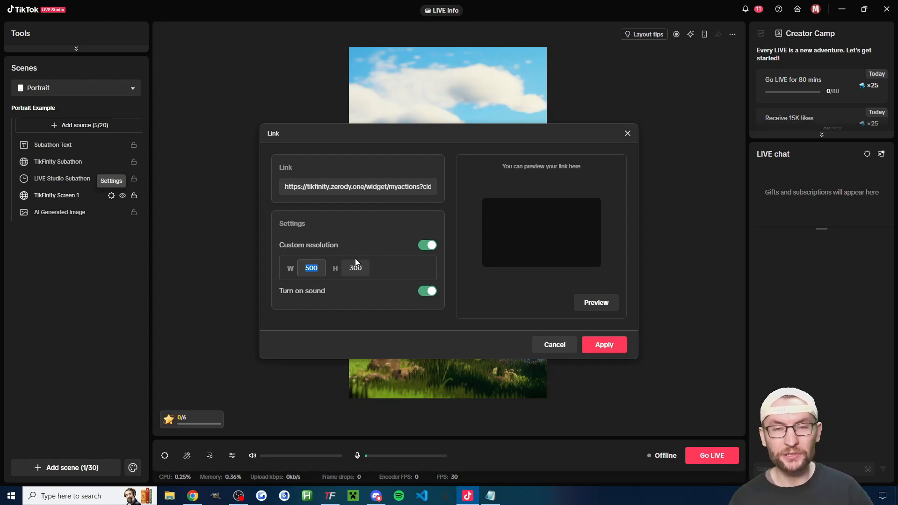
pyautogui.click(307, 273)
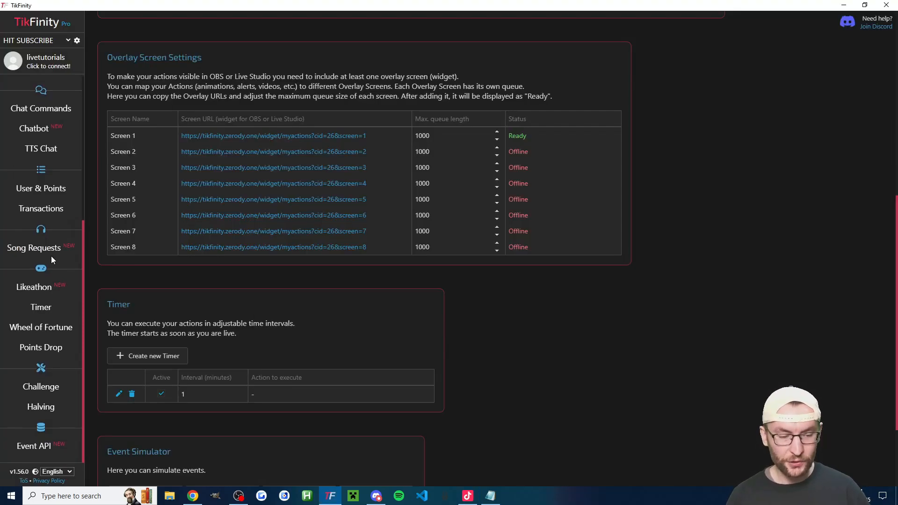
# - Open TikFinity's timer overlay settings, try a background color alpha of 0.82, and restore it to 1
pyautogui.click(52, 306)
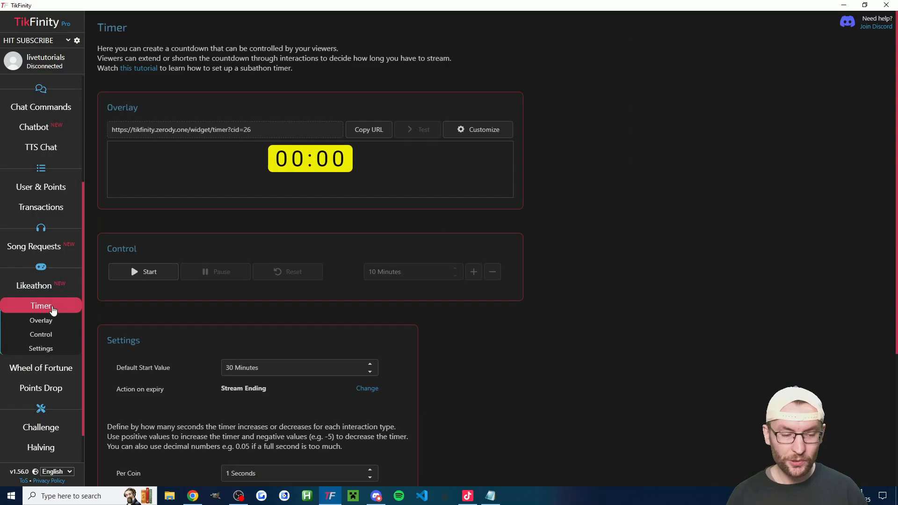
pyautogui.click(474, 131)
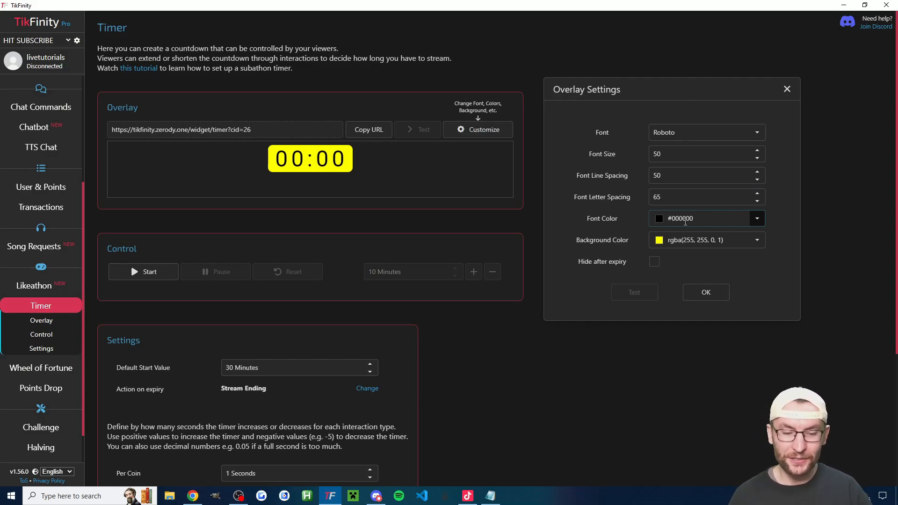
pyautogui.click(702, 242)
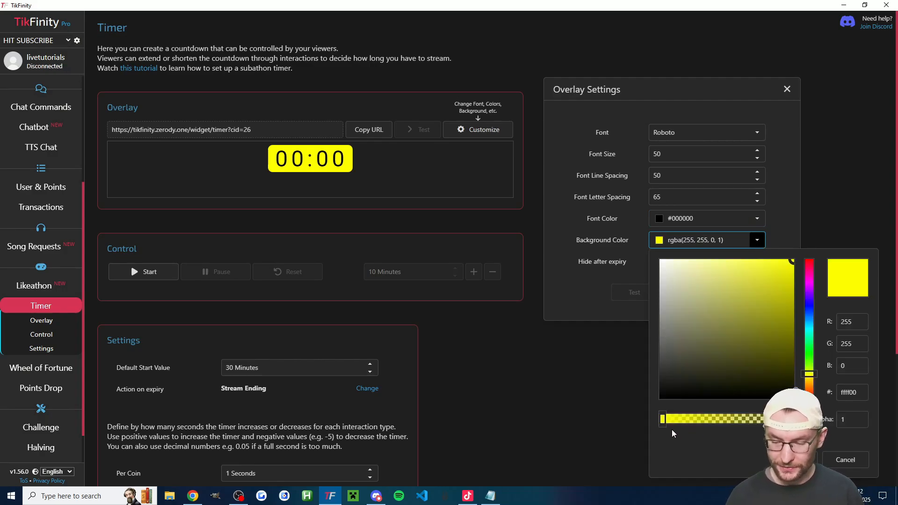
pyautogui.moveTo(669, 419); pyautogui.dragTo(684, 419)
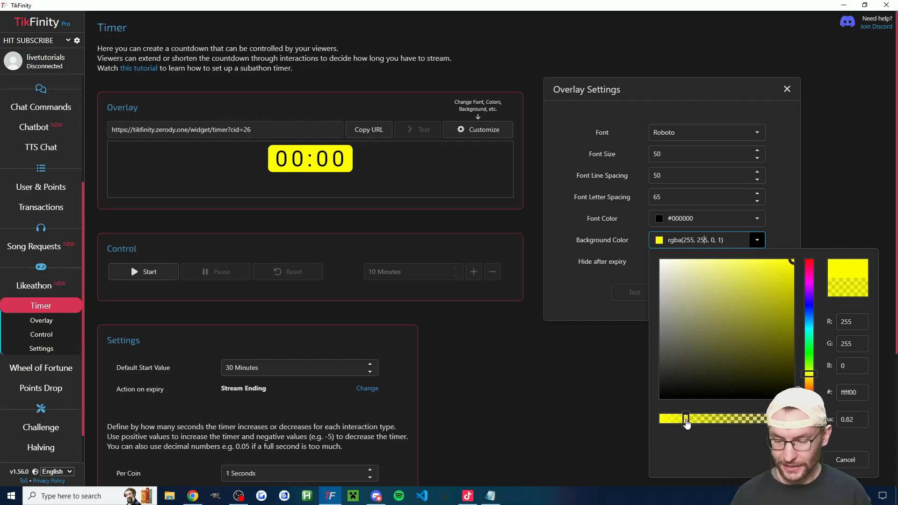
pyautogui.moveTo(686, 420); pyautogui.dragTo(656, 420)
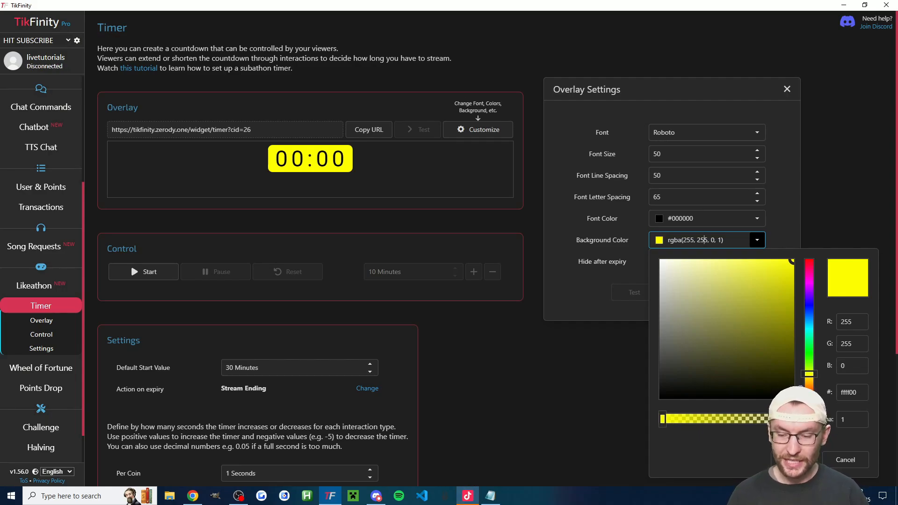
pyautogui.click(757, 240)
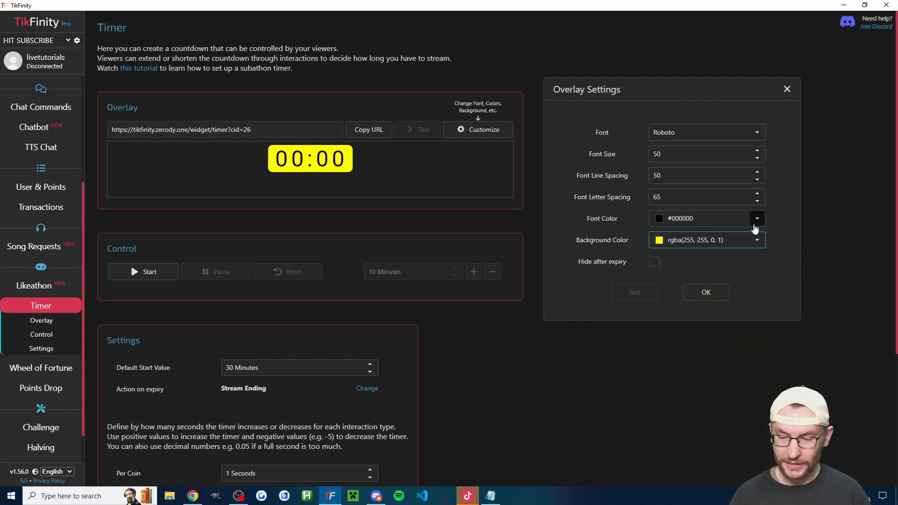
# - Examine the timer overlay's font color and font options, and close the overlay settings
pyautogui.click(756, 220)
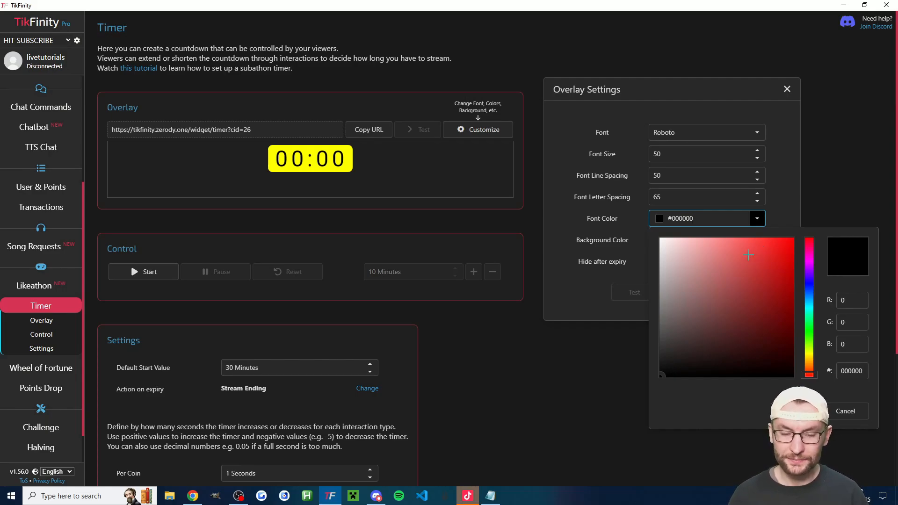
pyautogui.click(757, 132)
pyautogui.scroll(-10, 706, 257)
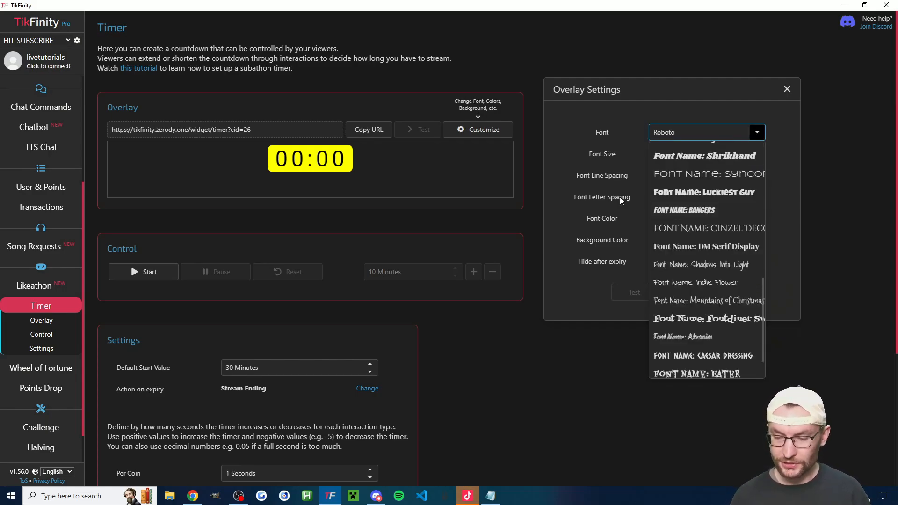
pyautogui.click(567, 164)
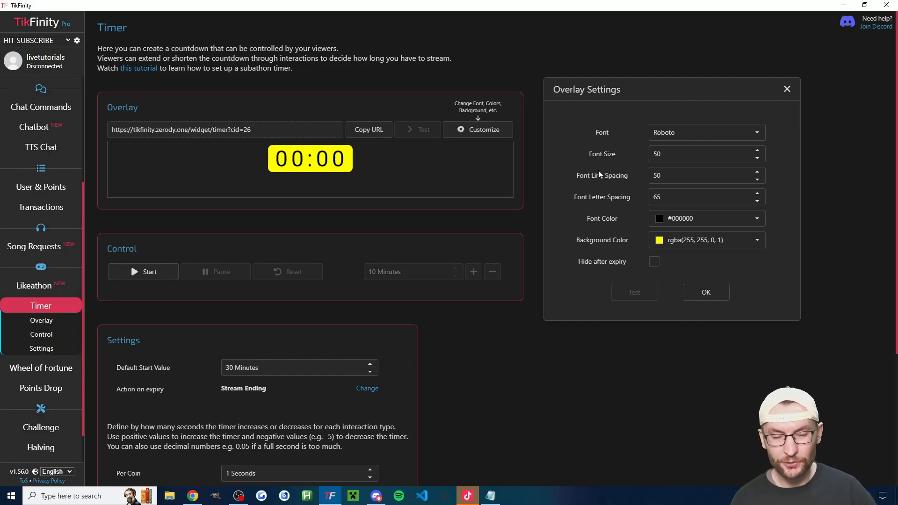
pyautogui.click(706, 292)
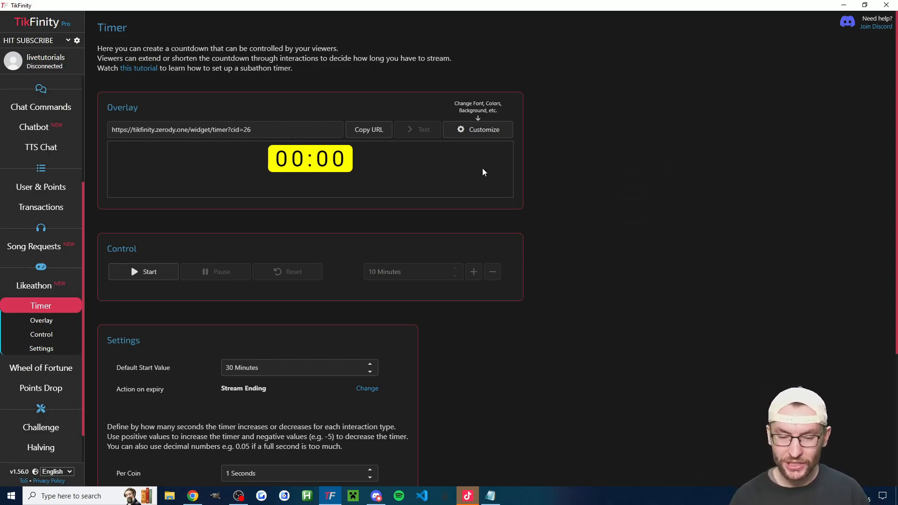
# - Copy the timer overlay's URL and switch to TikTok LIVE Studio to add a source
pyautogui.click(387, 134)
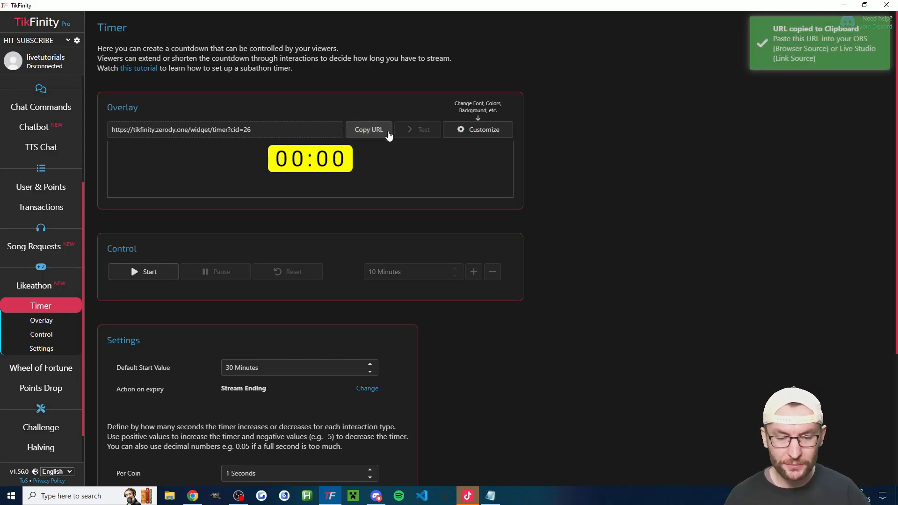
pyautogui.click(86, 125)
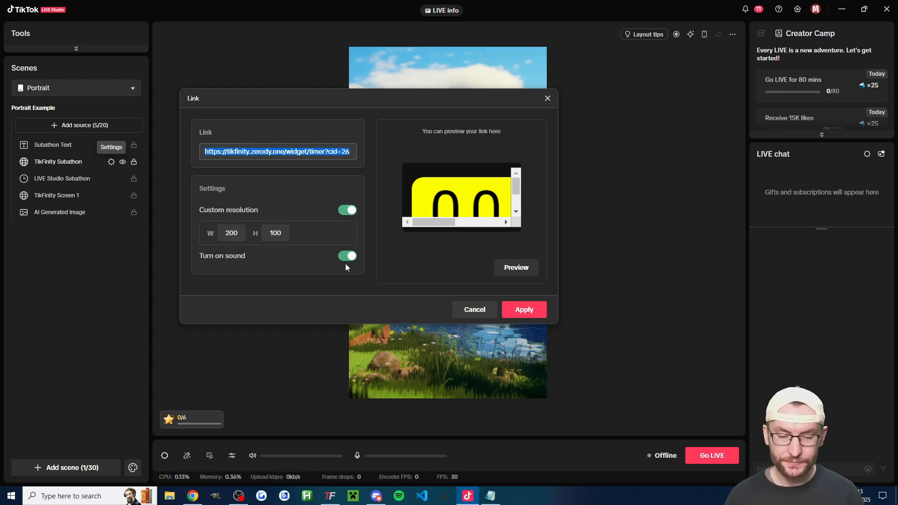
# - Examine the TikFinity Subathon link source's custom width and height, and close its settings without applying changes
pyautogui.doubleClick(232, 233)
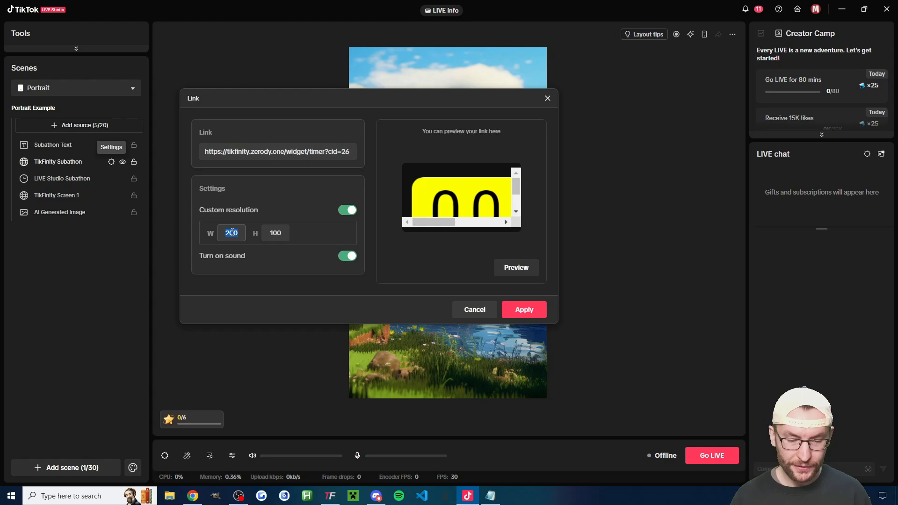
pyautogui.click(279, 234)
pyautogui.doubleClick(278, 233)
pyautogui.moveTo(349, 99); pyautogui.dragTo(546, 83)
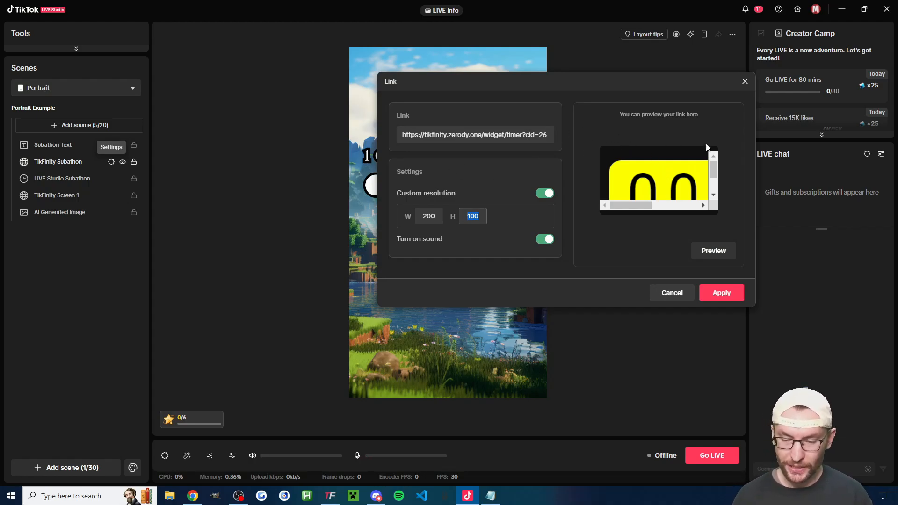
pyautogui.click(744, 81)
# - Open the TikFinity Subathon source's name for editing and keep the name as it is
pyautogui.rightClick(65, 163)
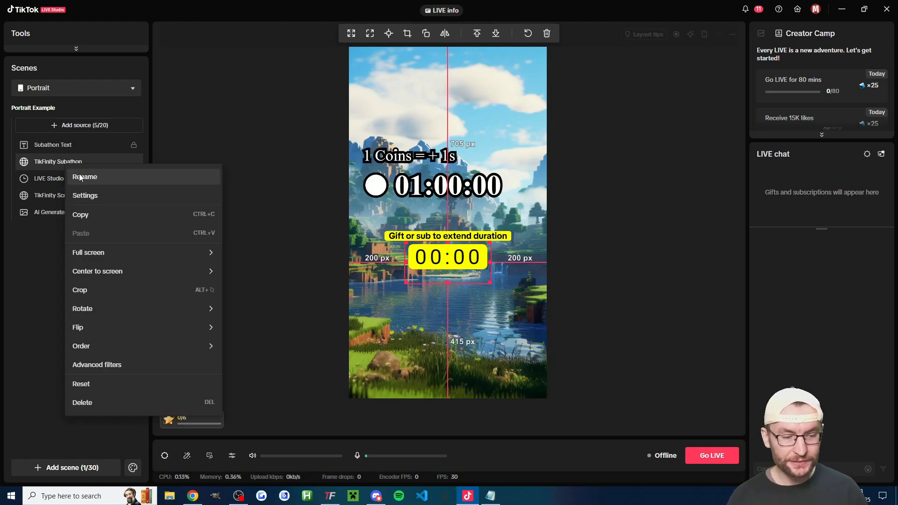
pyautogui.click(80, 177)
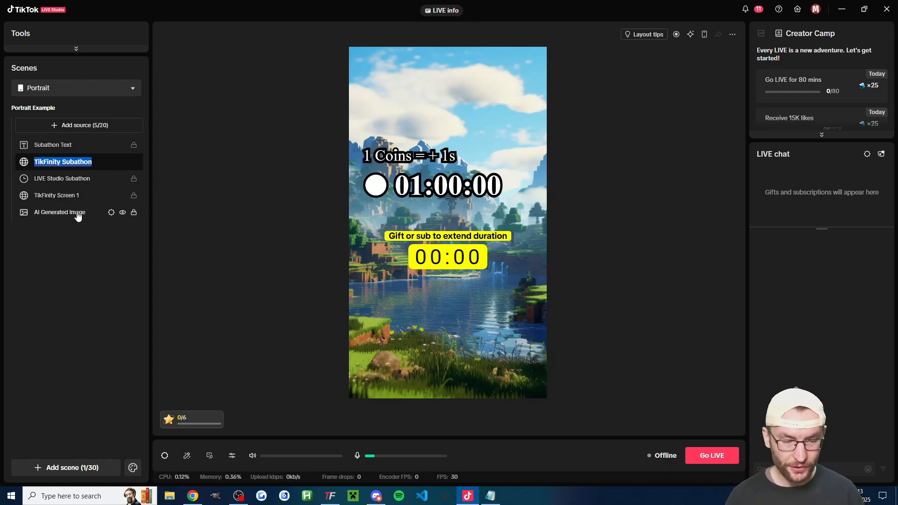
pyautogui.press('Return')
# - Shrink the TikFinity Subathon timer slightly and place it beneath the yellow caption, about 718 px from the canvas's upper edge
pyautogui.click(64, 164)
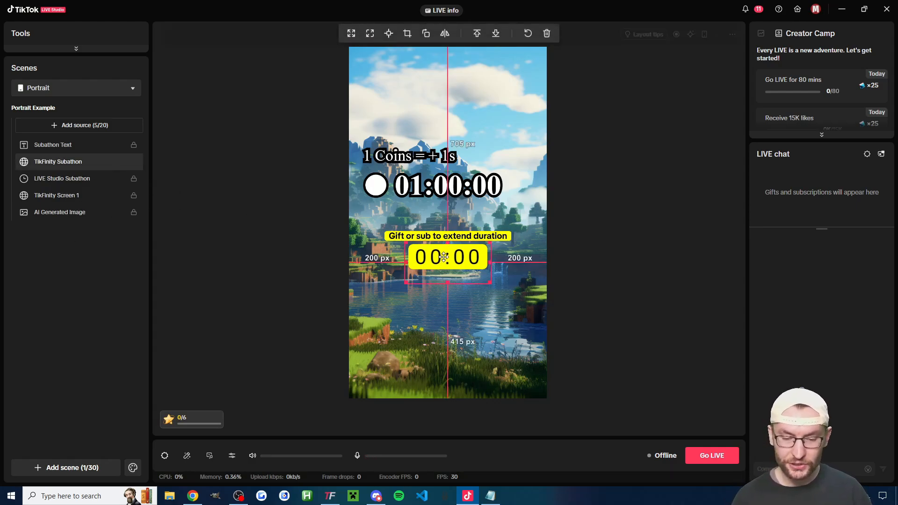
pyautogui.moveTo(445, 264)
pyautogui.mouseDown()
pyautogui.moveTo(453, 269)
pyautogui.moveTo(433, 267)
pyautogui.moveTo(445, 269)
pyautogui.mouseUp()
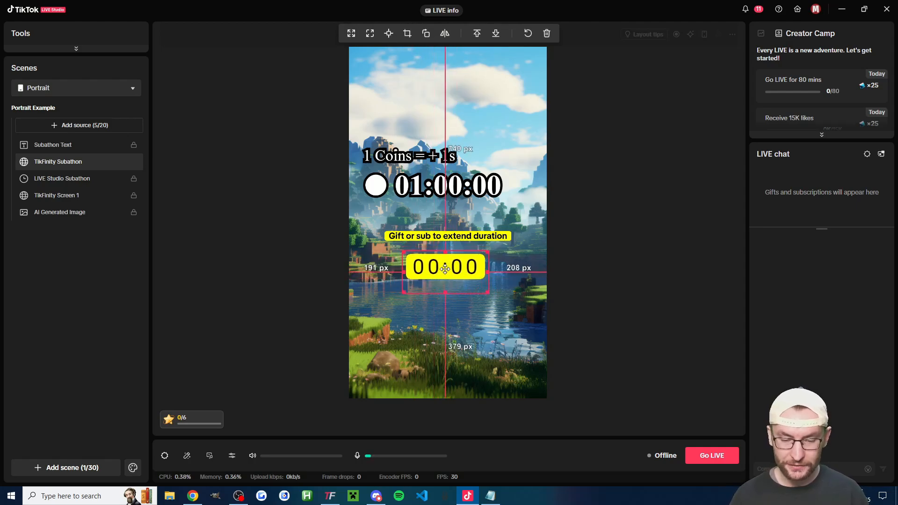
pyautogui.moveTo(487, 292); pyautogui.dragTo(480, 292)
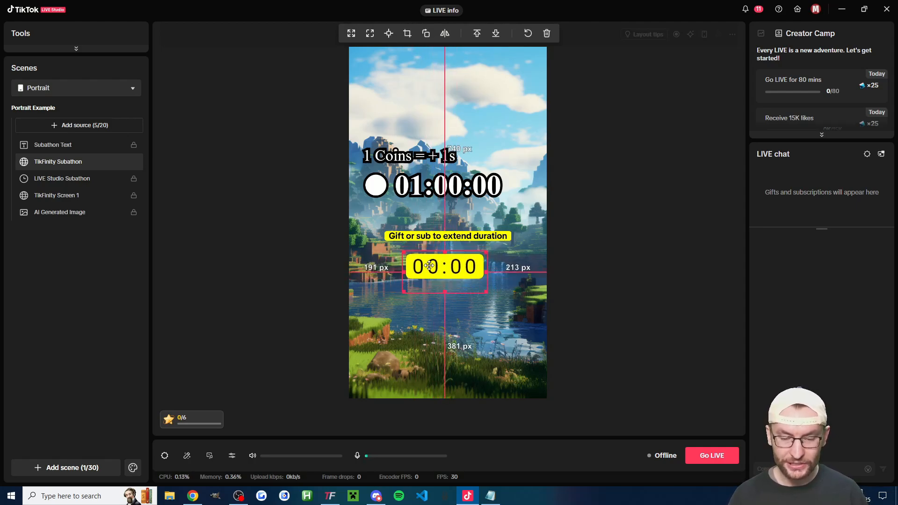
pyautogui.moveTo(439, 270); pyautogui.dragTo(440, 263)
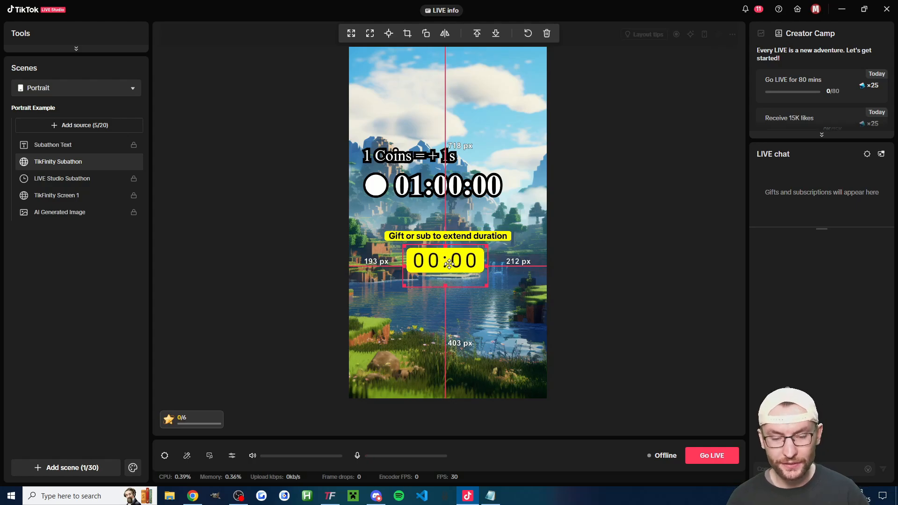
# - Examine the Subathon Text source's presets, font, text color and background settings, and close them without changes
pyautogui.click(59, 128)
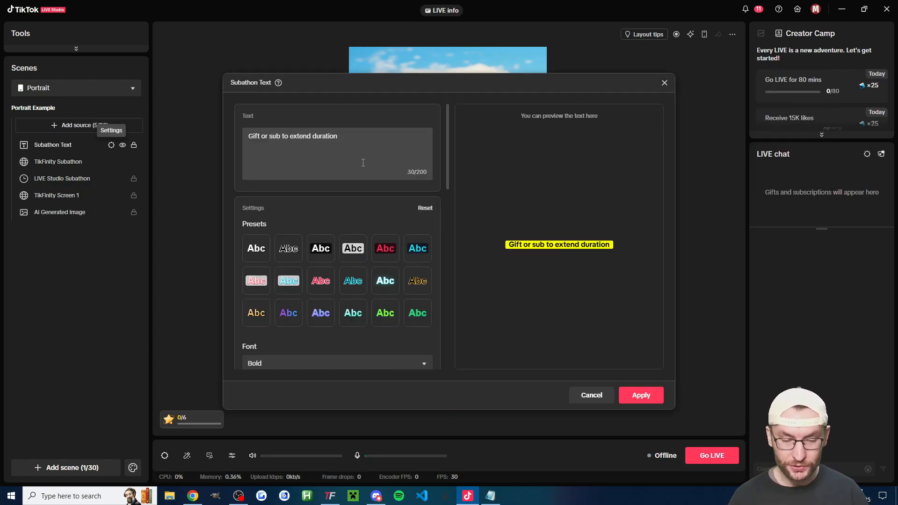
pyautogui.scroll(-1, 361, 167)
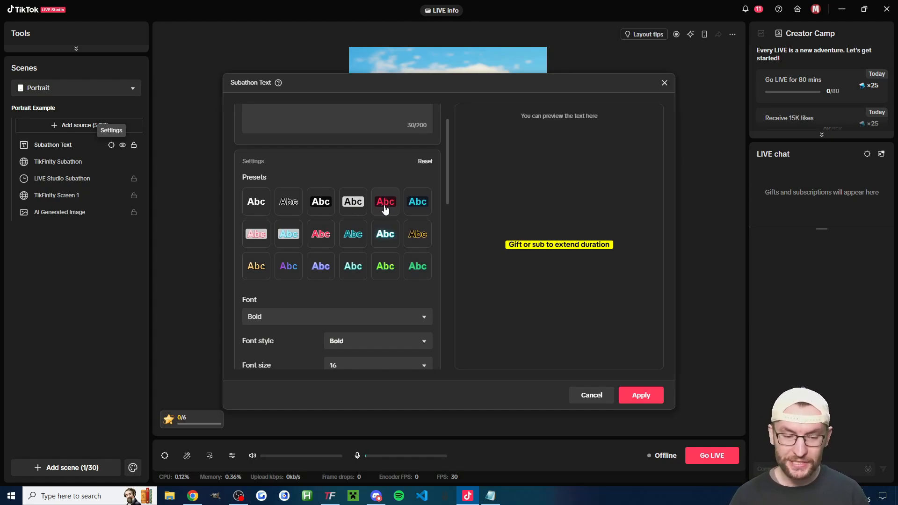
pyautogui.scroll(-8, 385, 210)
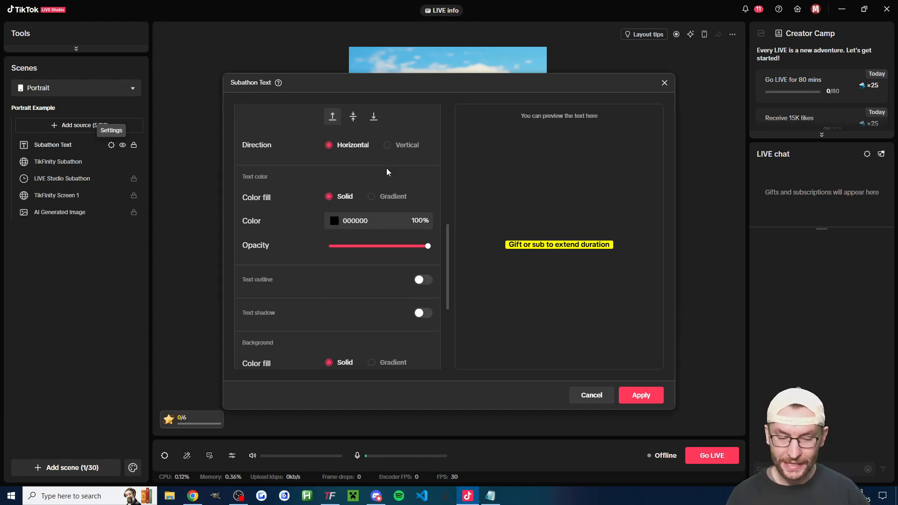
pyautogui.scroll(-2, 387, 172)
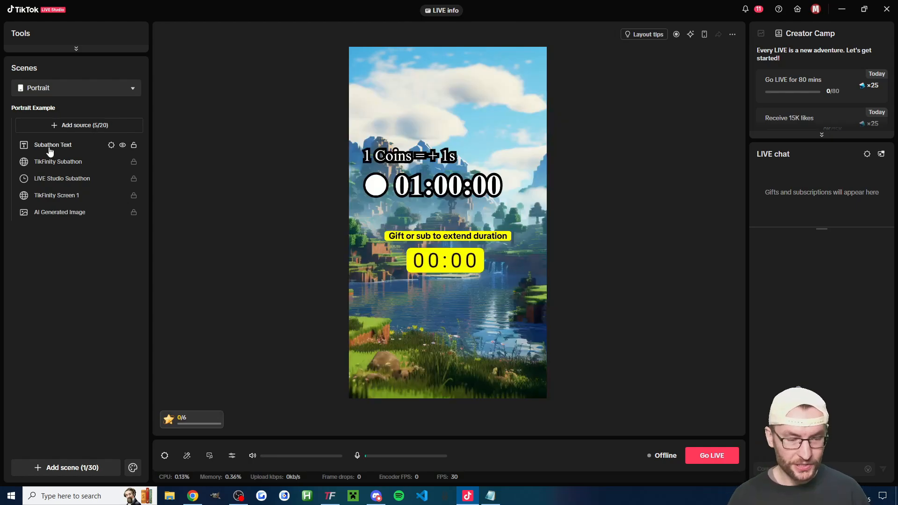
# - Move the Subathon Text caption down to about 681 px from the canvas's upper edge, centered horizontally, and lock the source
pyautogui.click(48, 147)
pyautogui.moveTo(466, 238)
pyautogui.mouseDown()
pyautogui.moveTo(466, 229)
pyautogui.moveTo(463, 241)
pyautogui.mouseUp()
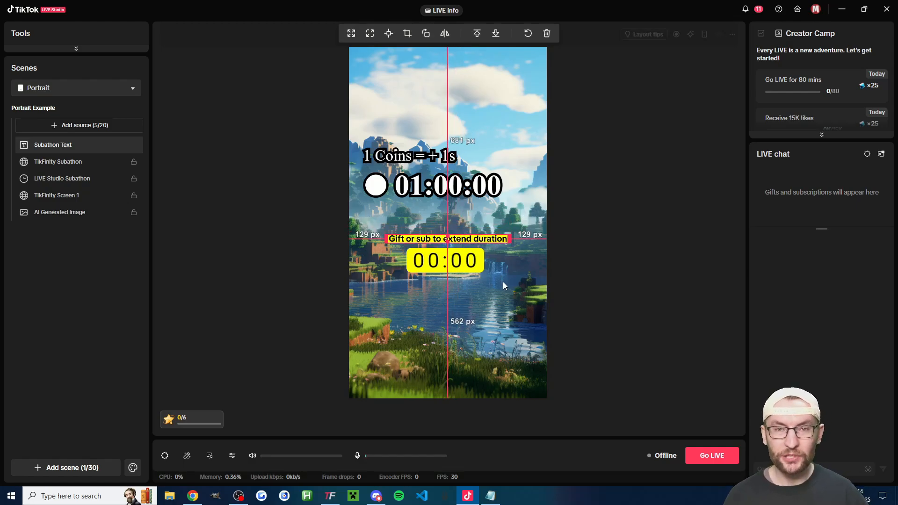
pyautogui.rightClick(46, 142)
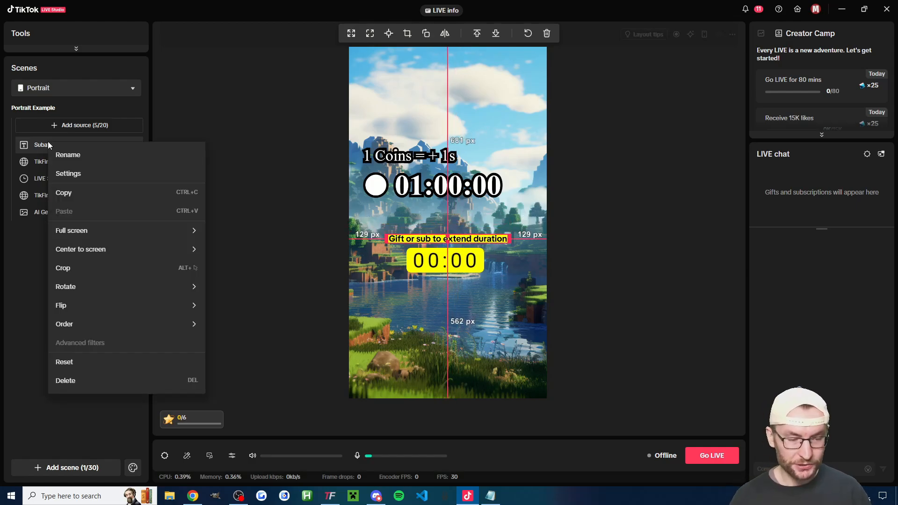
pyautogui.click(35, 249)
pyautogui.click(134, 144)
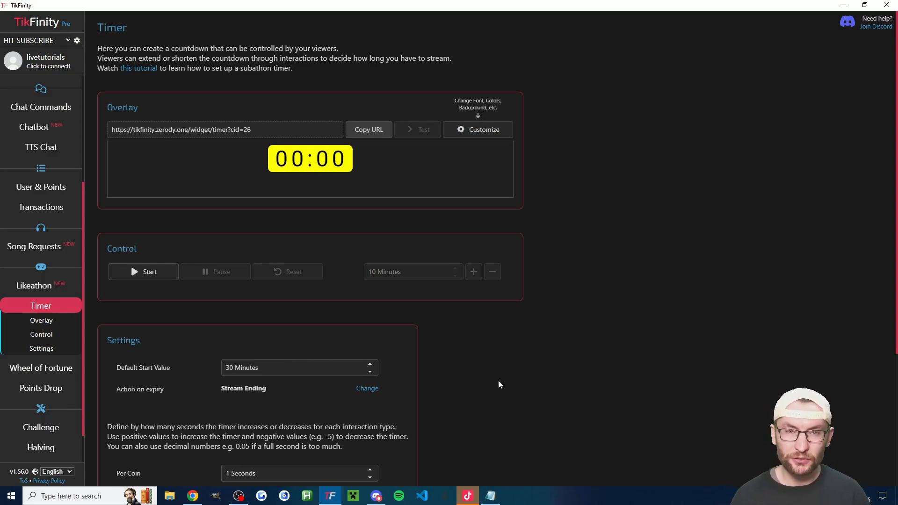
# - Switch to Notepad to read the gift and sub rate notes, and return to TikTok LIVE Studio
pyautogui.hotkey('alt', 'Tab')
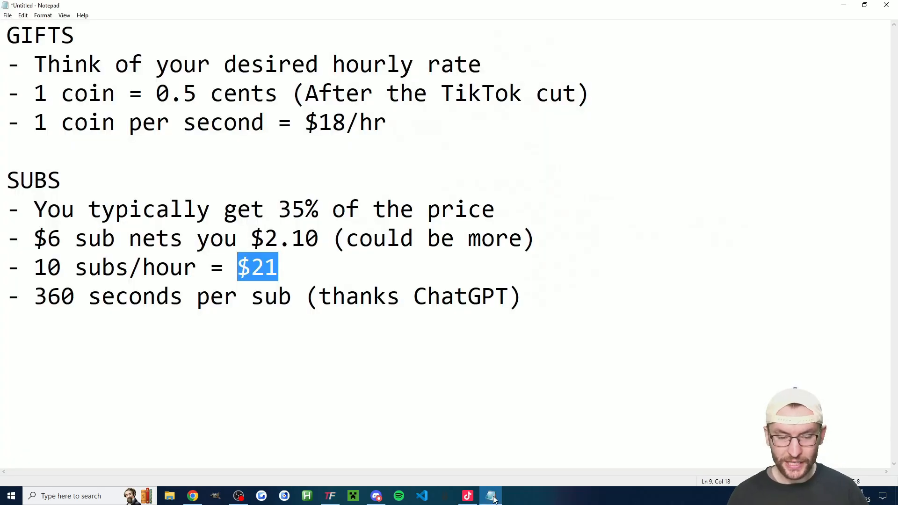
pyautogui.click(561, 321)
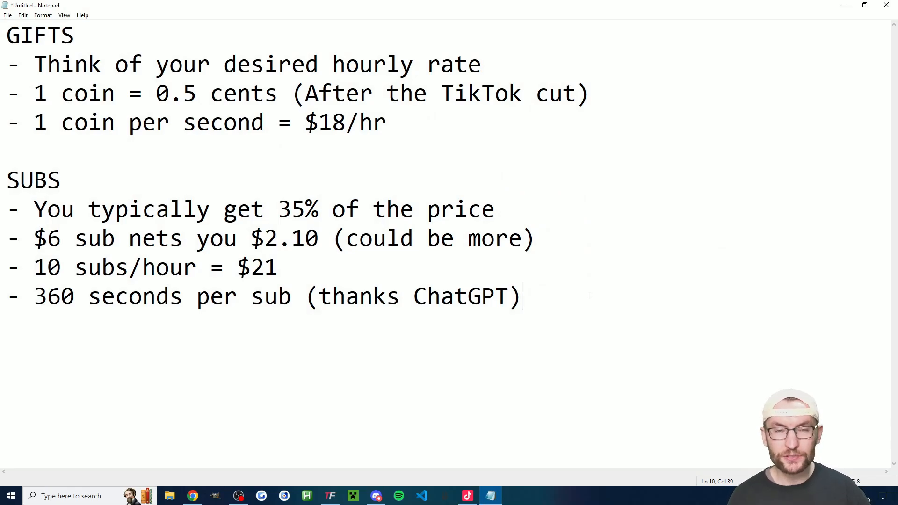
pyautogui.hotkey('alt', 'Tab')
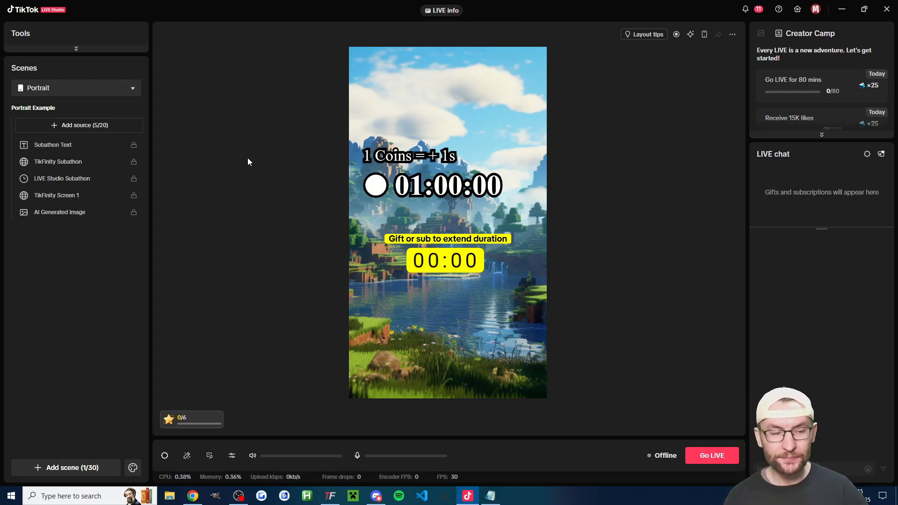
# - Examine the countdown mode, time rules and description in the LIVE Studio Subathon countdown's settings
pyautogui.click(96, 127)
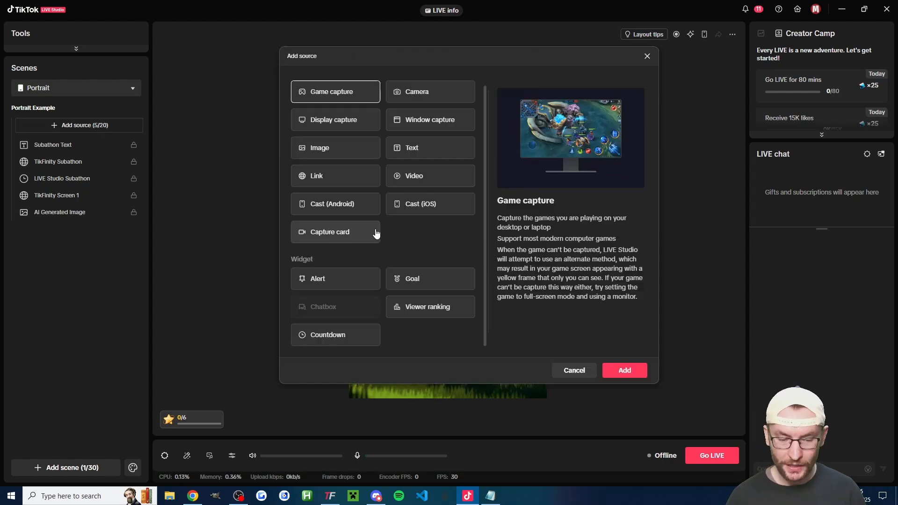
pyautogui.doubleClick(358, 338)
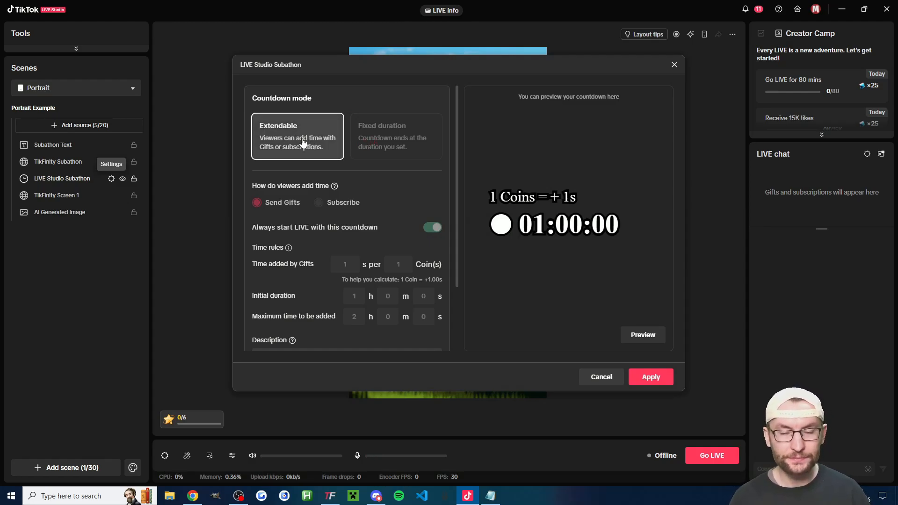
pyautogui.scroll(-1, 303, 142)
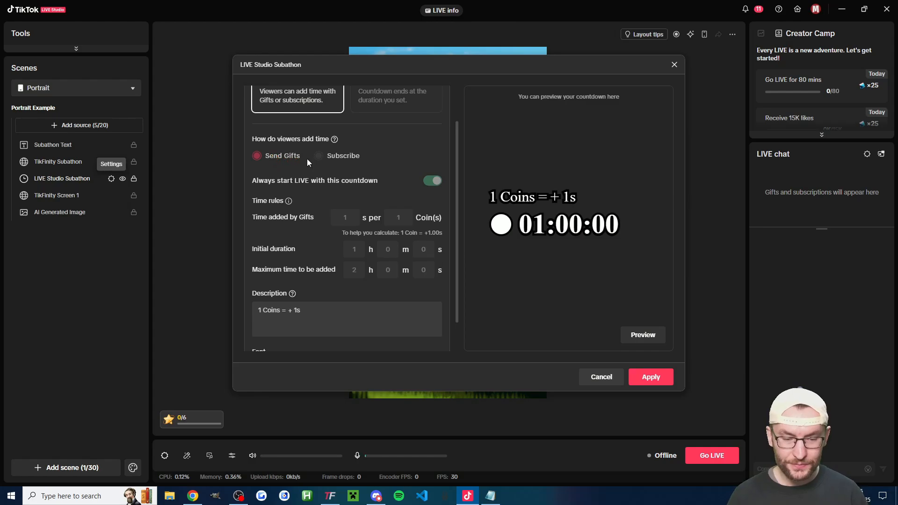
pyautogui.scroll(-1, 323, 161)
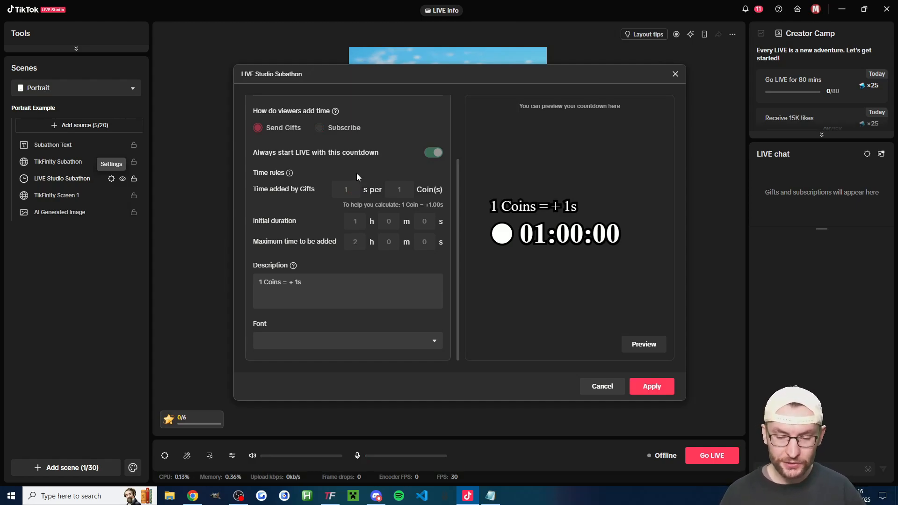
pyautogui.moveTo(304, 283); pyautogui.dragTo(258, 280)
pyautogui.click(275, 282)
pyautogui.click(285, 283)
pyautogui.click(323, 282)
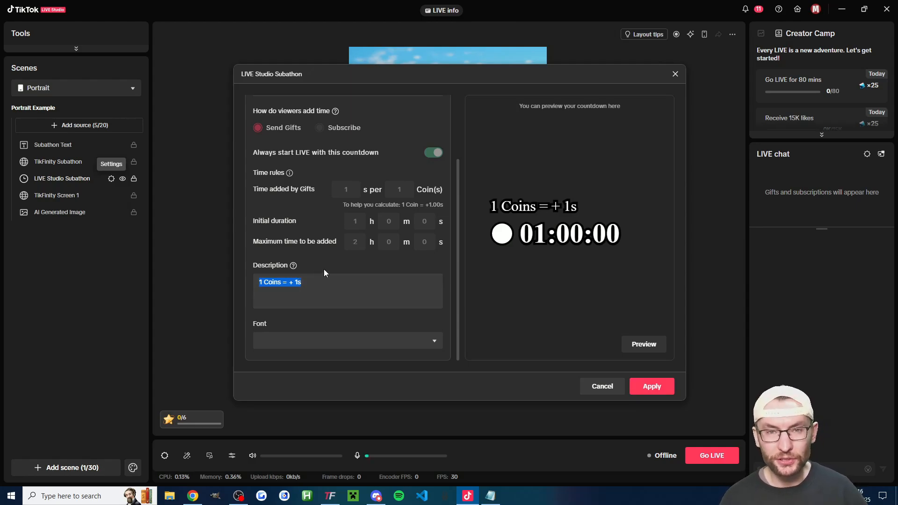
pyautogui.click(342, 288)
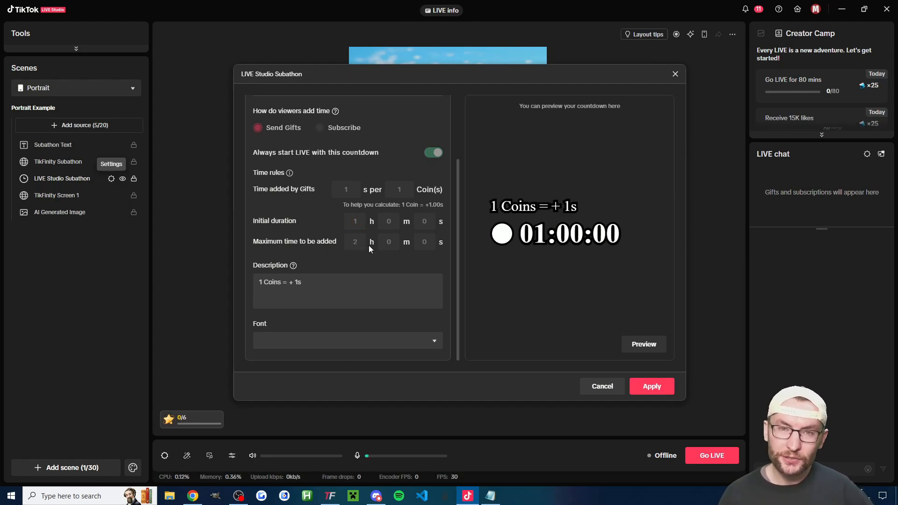
# - Examine the fonts available for the LIVE Studio Subathon countdown, and apply the settings without choosing another font
pyautogui.click(423, 341)
pyautogui.click(423, 341)
pyautogui.click(425, 343)
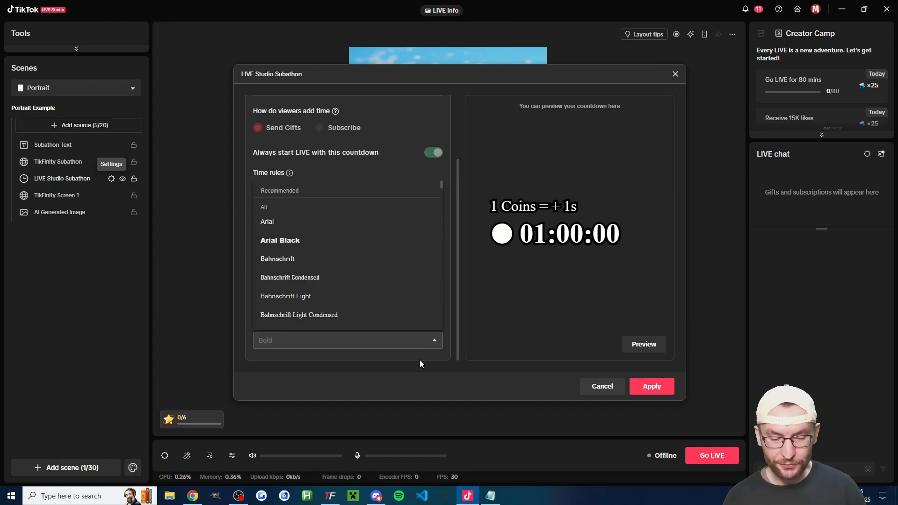
pyautogui.click(420, 360)
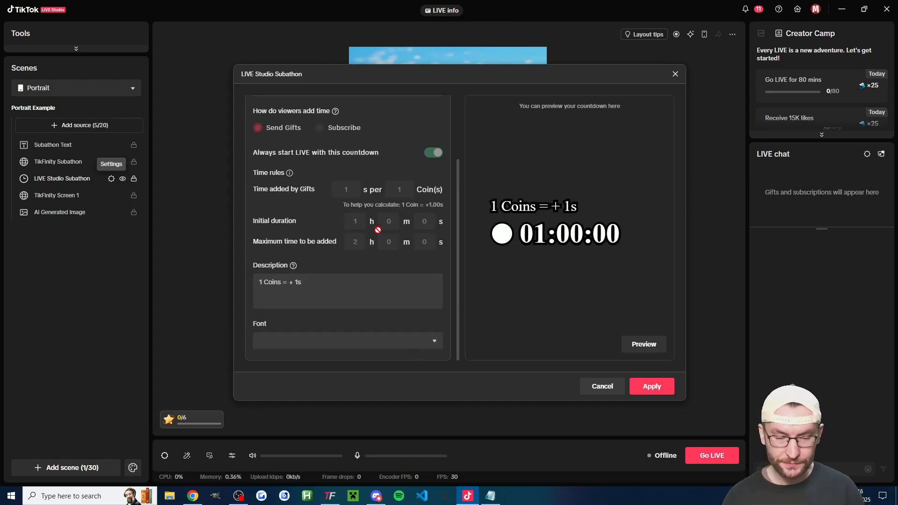
pyautogui.click(651, 386)
# - Move the LIVE Studio Subathon countdown up to about 322 px from the canvas's upper edge and enlarge it slightly
pyautogui.click(56, 179)
pyautogui.rightClick(56, 179)
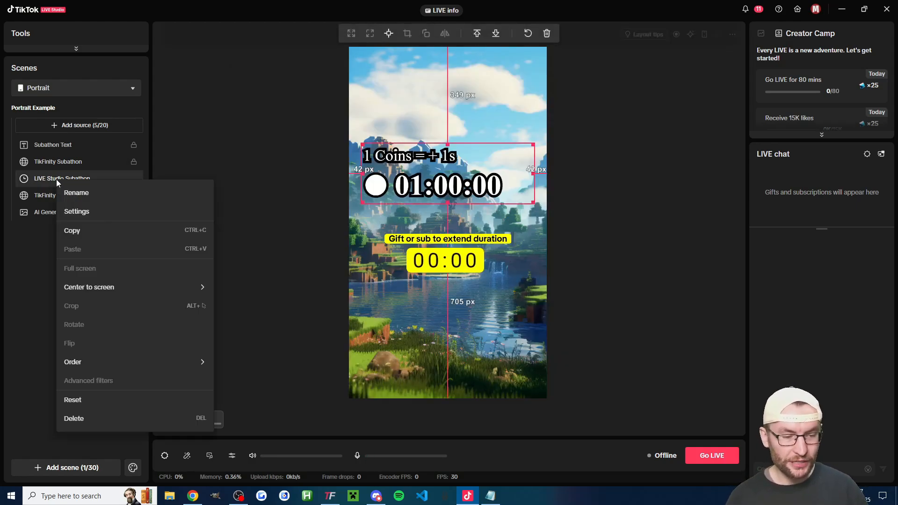
pyautogui.click(28, 256)
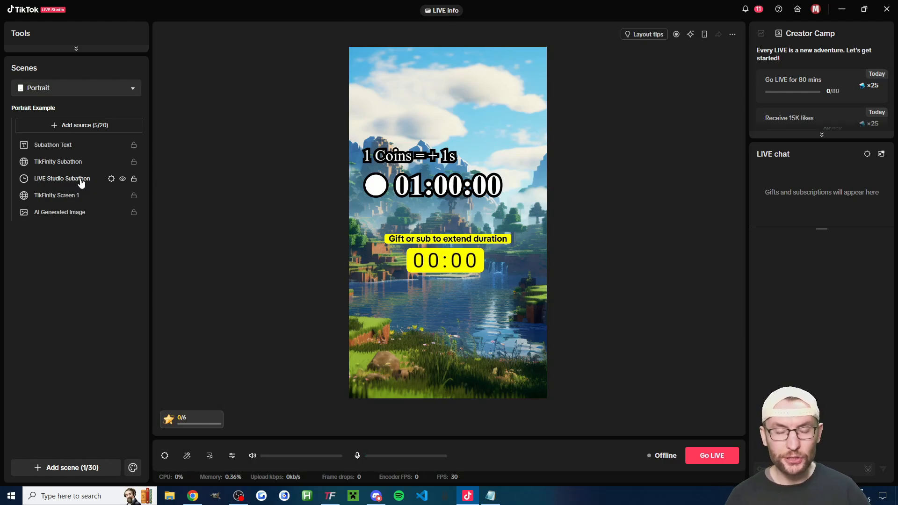
pyautogui.click(81, 182)
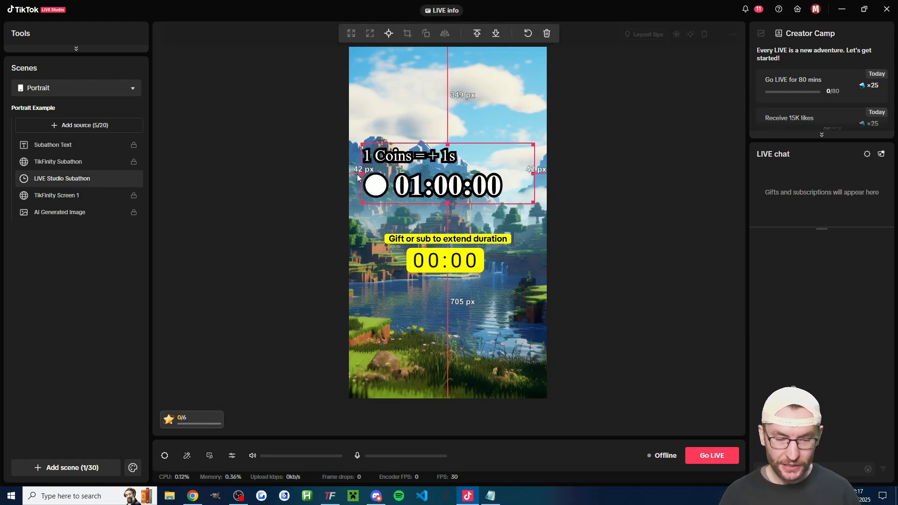
pyautogui.moveTo(436, 181); pyautogui.dragTo(439, 175)
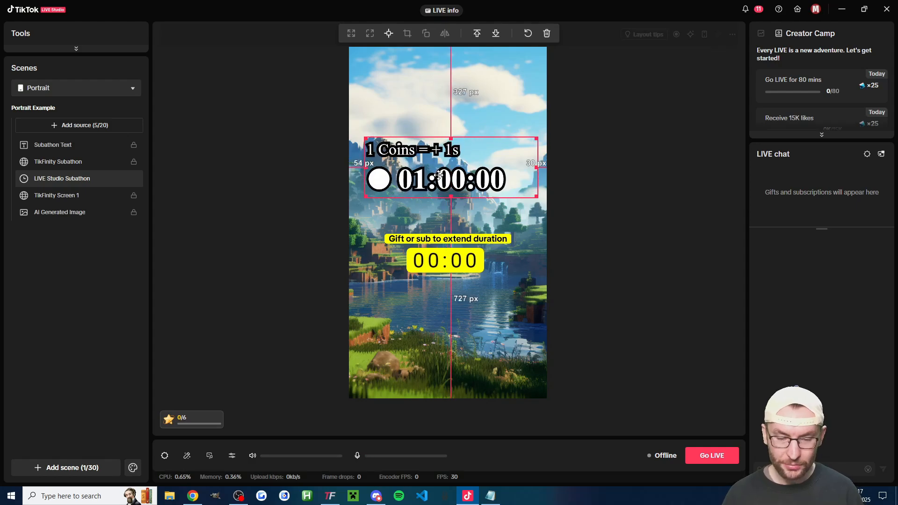
pyautogui.moveTo(534, 196)
pyautogui.mouseDown()
pyautogui.moveTo(487, 179)
pyautogui.moveTo(531, 196)
pyautogui.mouseUp()
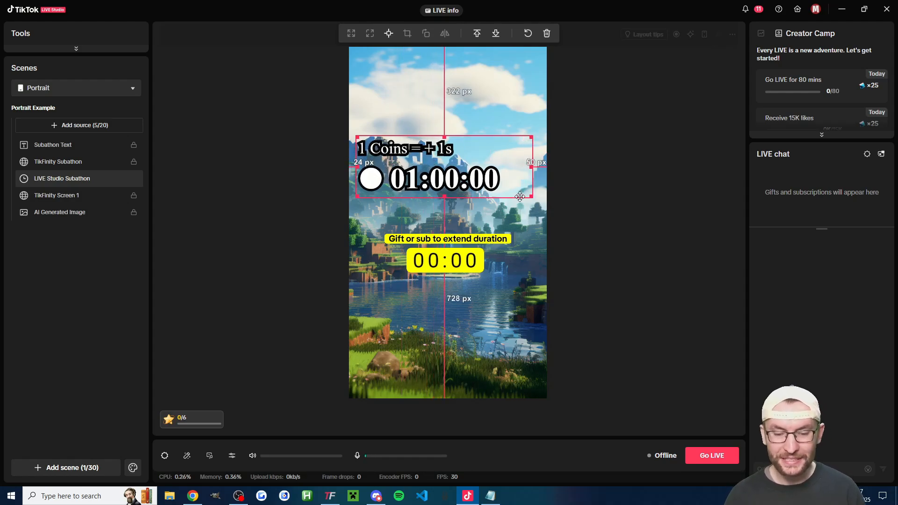
pyautogui.doubleClick(433, 170)
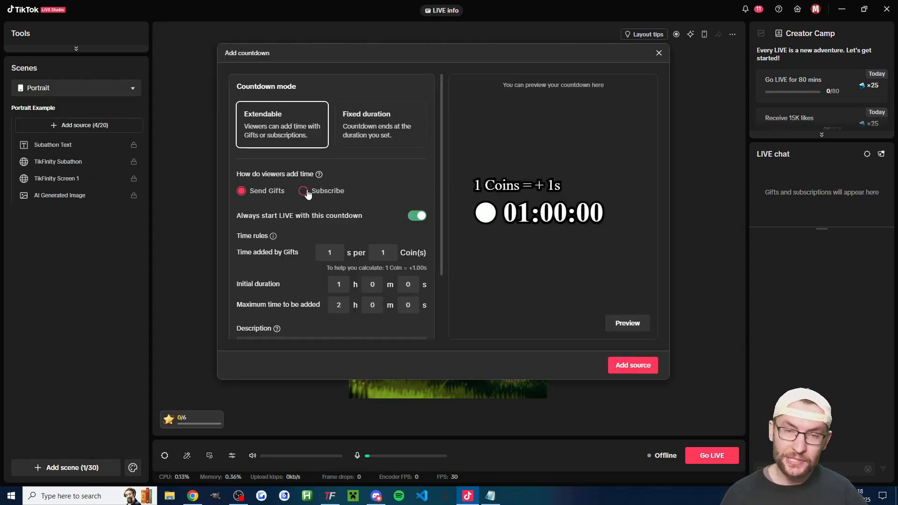
# - Have viewers add time to the new countdown by subscribing, and look up the seconds per sub in the Notepad notes
pyautogui.click(303, 191)
pyautogui.scroll(-2, 346, 180)
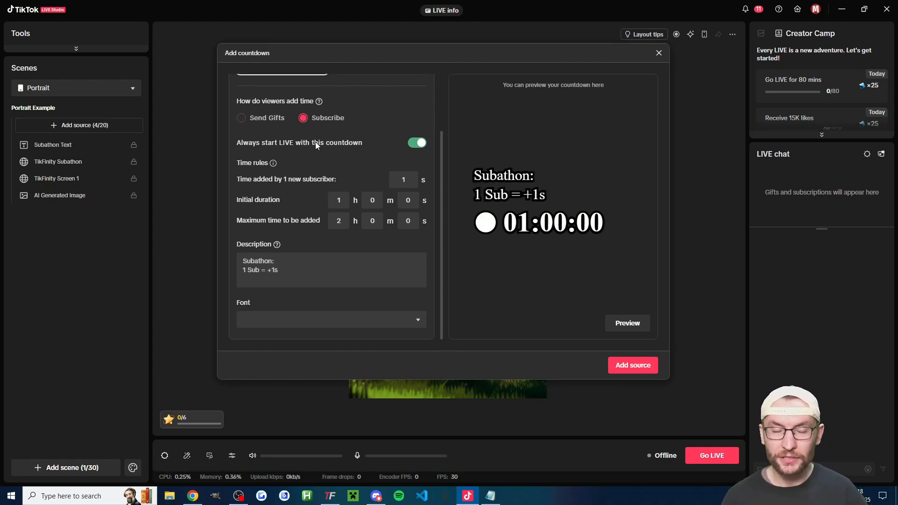
pyautogui.doubleClick(412, 179)
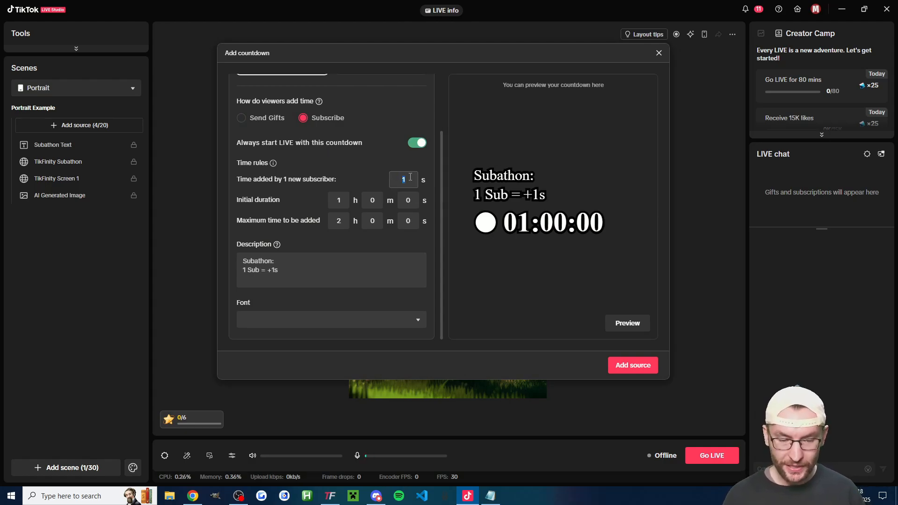
pyautogui.click(491, 500)
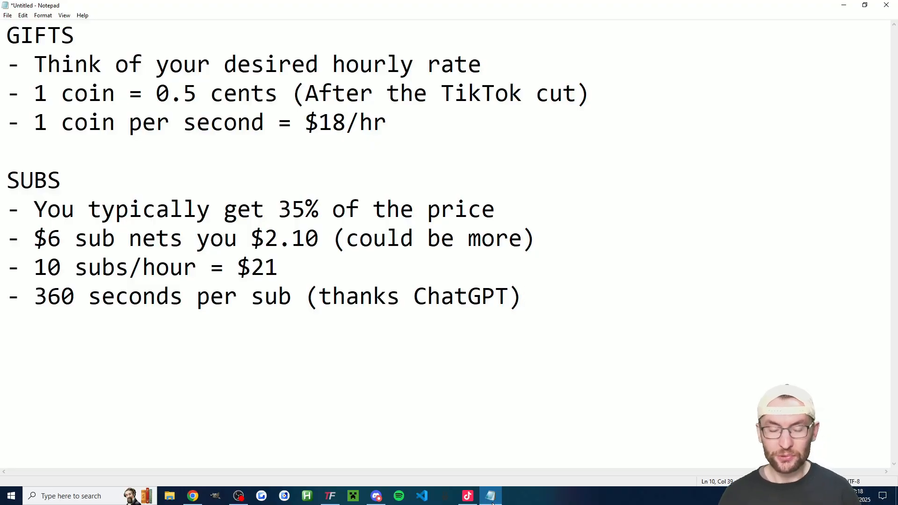
pyautogui.moveTo(74, 297); pyautogui.dragTo(39, 292)
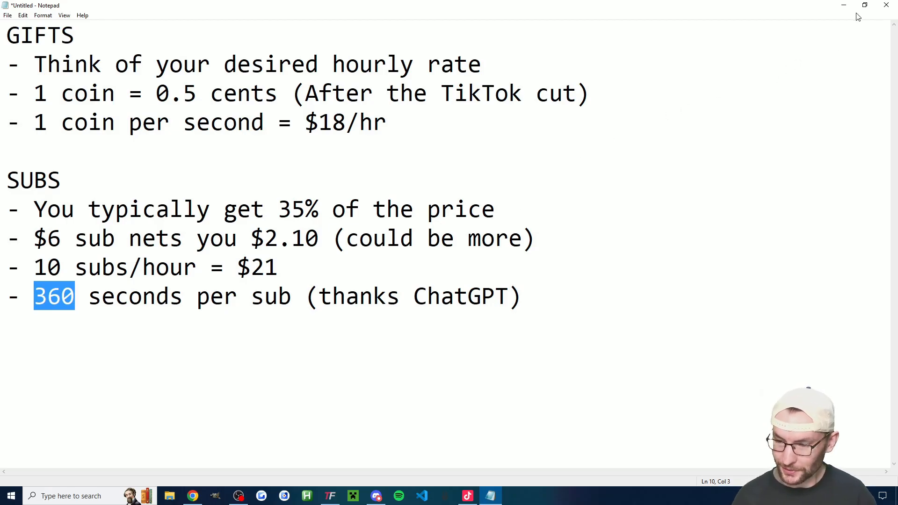
pyautogui.click(844, 6)
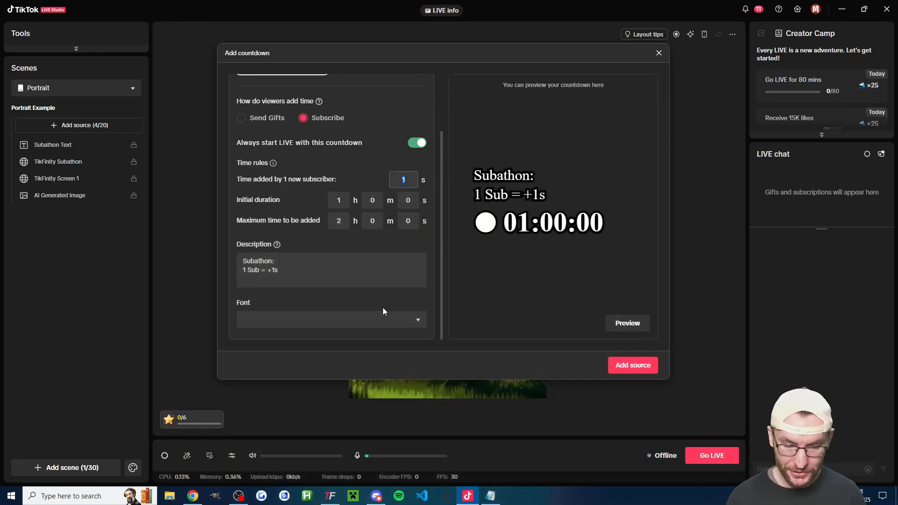
# - Set the time added by one new subscriber to 360 s
pyautogui.click(407, 177)
pyautogui.press('BackSpace')
pyautogui.write('360')
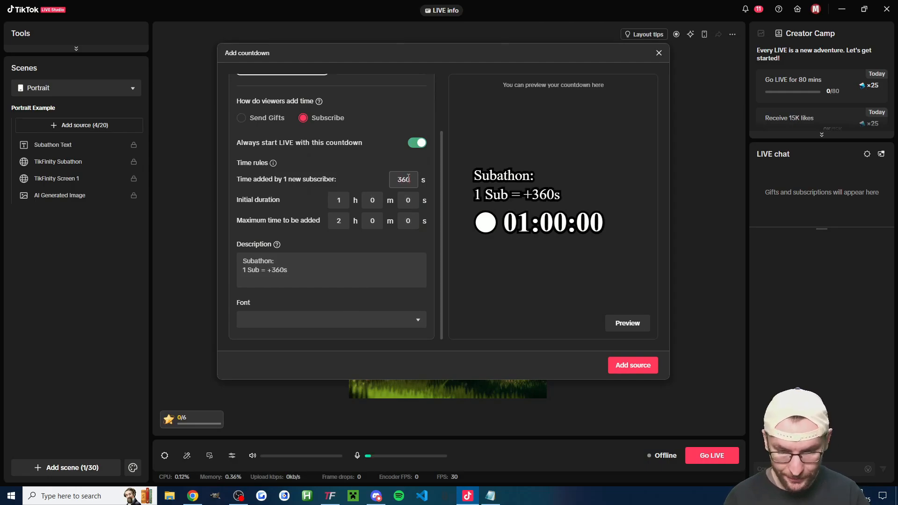
# - Review the countdown's description and font options, and add the subscription countdown to the scene as a source
pyautogui.moveTo(304, 274); pyautogui.dragTo(241, 260)
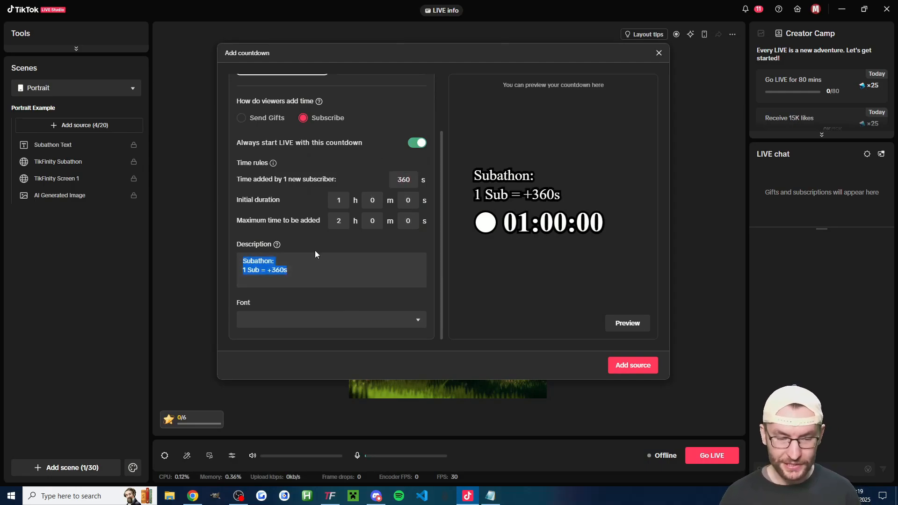
pyautogui.click(330, 320)
pyautogui.scroll(-9, 360, 279)
pyautogui.click(332, 348)
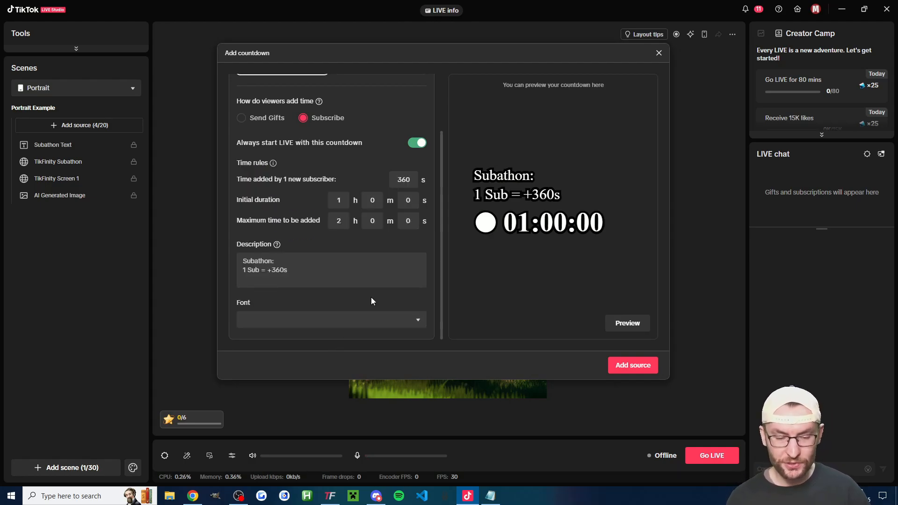
pyautogui.scroll(3, 271, 253)
pyautogui.scroll(-3, 284, 226)
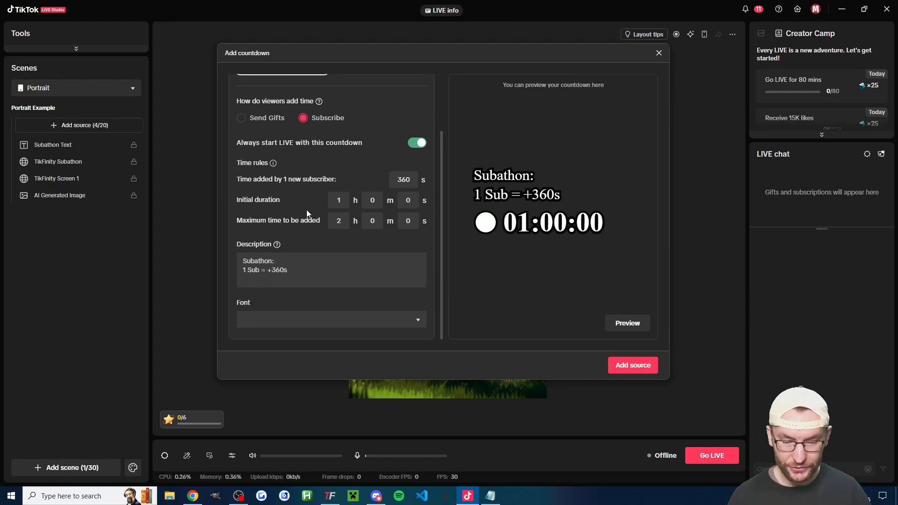
pyautogui.click(636, 368)
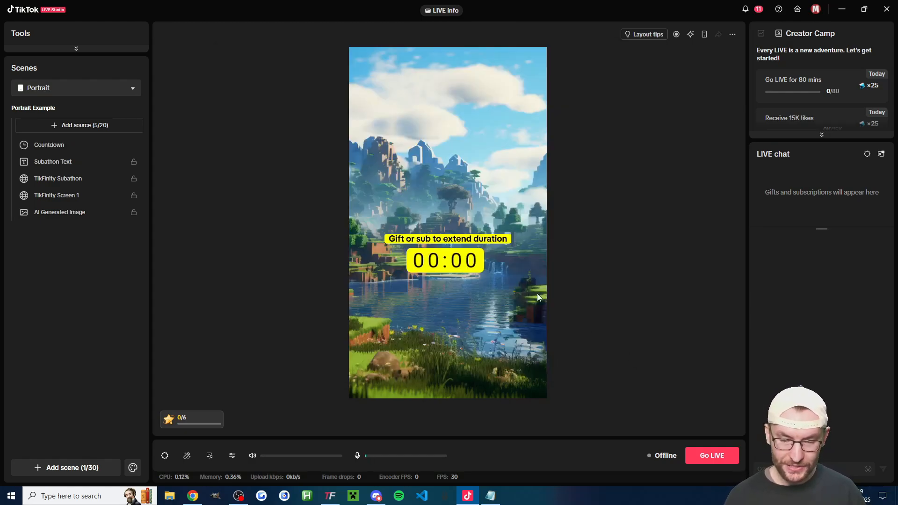
# - Rename the Countdown source in the Portrait scene to "LIVE Studio Subathon"
pyautogui.click(56, 144)
pyautogui.rightClick(56, 144)
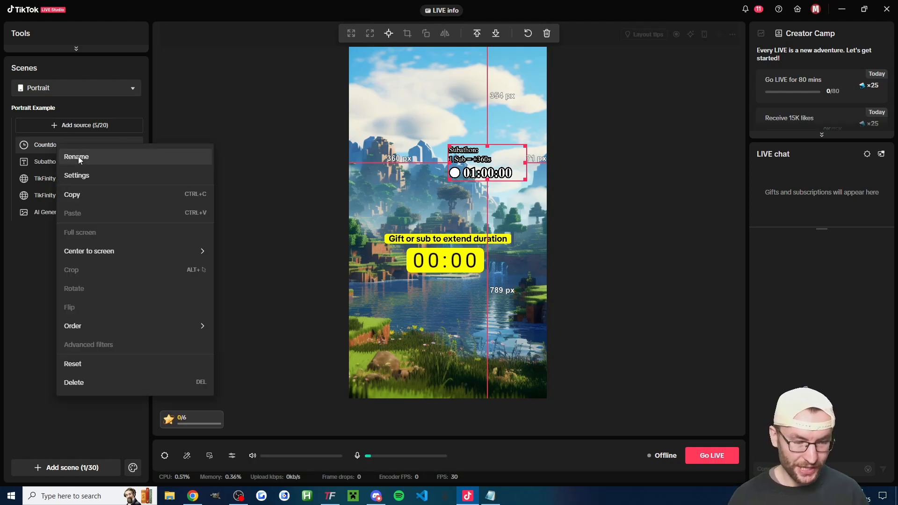
pyautogui.click(79, 158)
pyautogui.write('LIVE Studio Subathon')
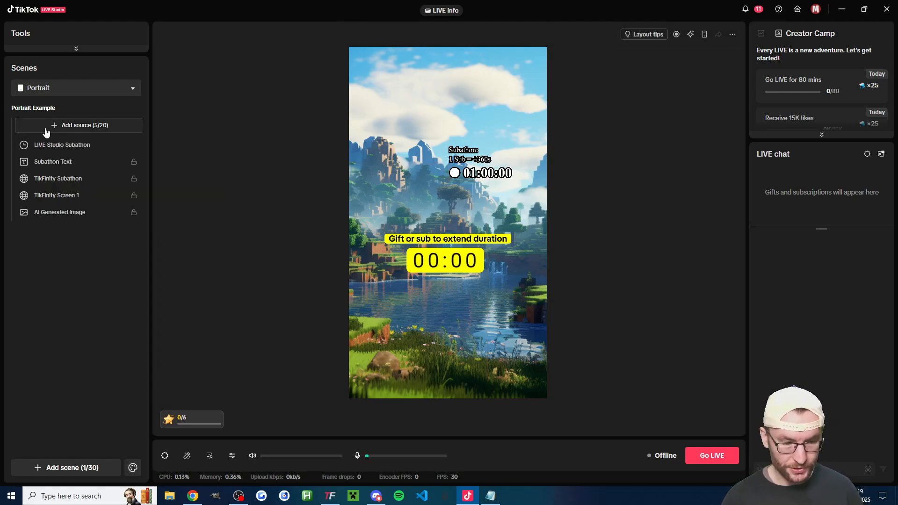
# - Enlarge the LIVE Studio Subathon countdown to leave about 72 px on each side and 275 px above it, and lock the source
pyautogui.click(58, 145)
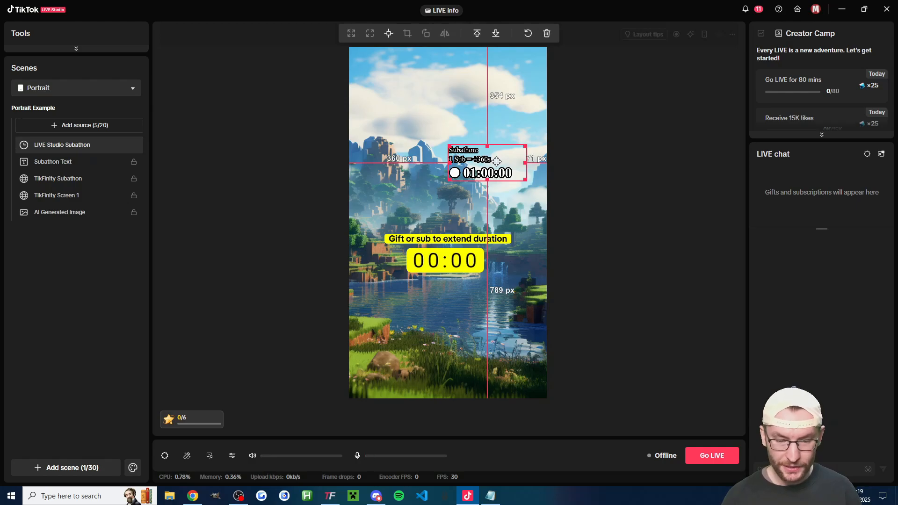
pyautogui.moveTo(496, 161); pyautogui.dragTo(480, 182)
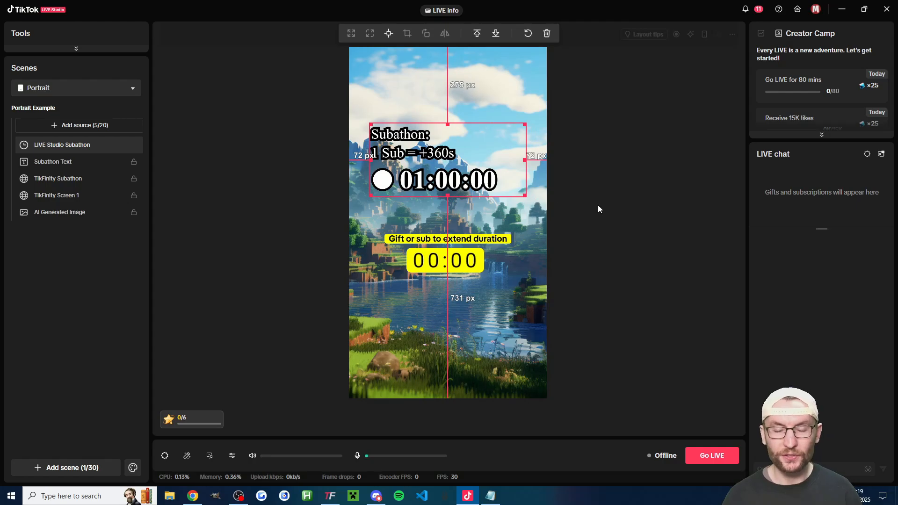
pyautogui.moveTo(134, 146)
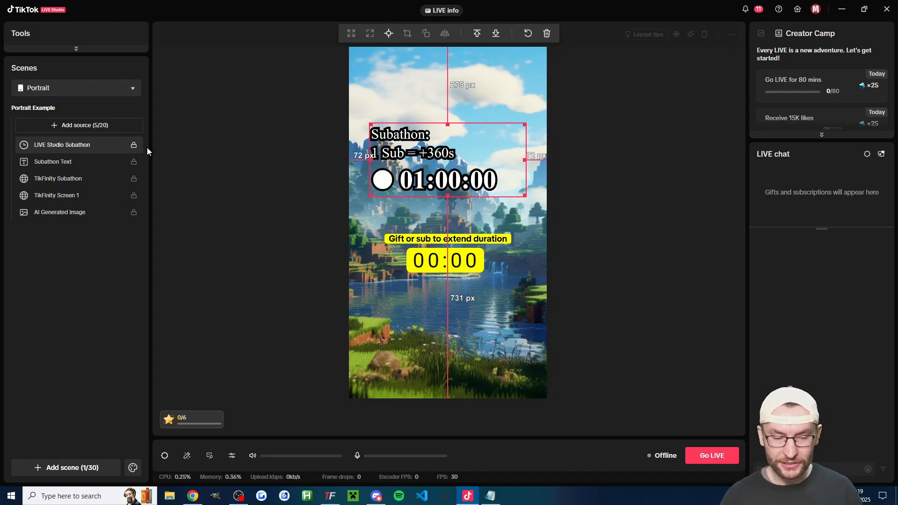
pyautogui.click(175, 151)
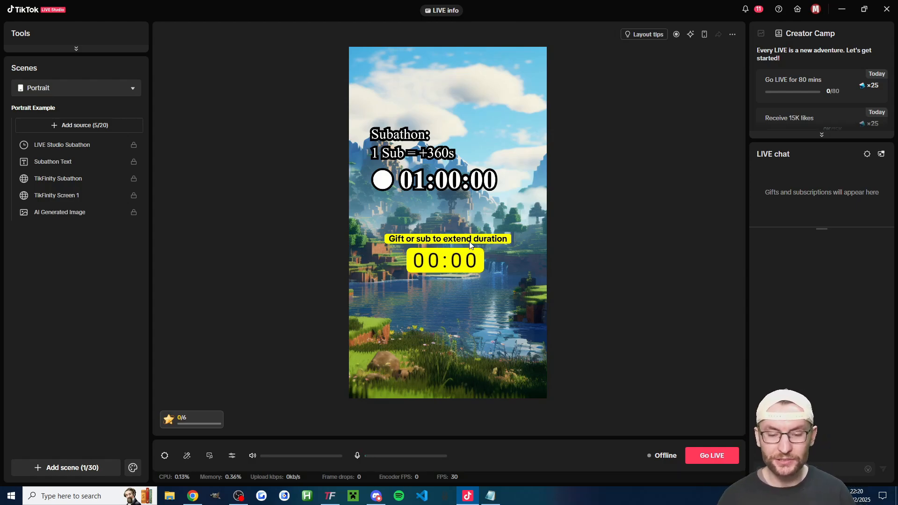
# - Switch to TikFinity and review the timer's seconds per interaction type, from Per Coin to Per Chat Message
pyautogui.hotkey('alt', 'Tab')
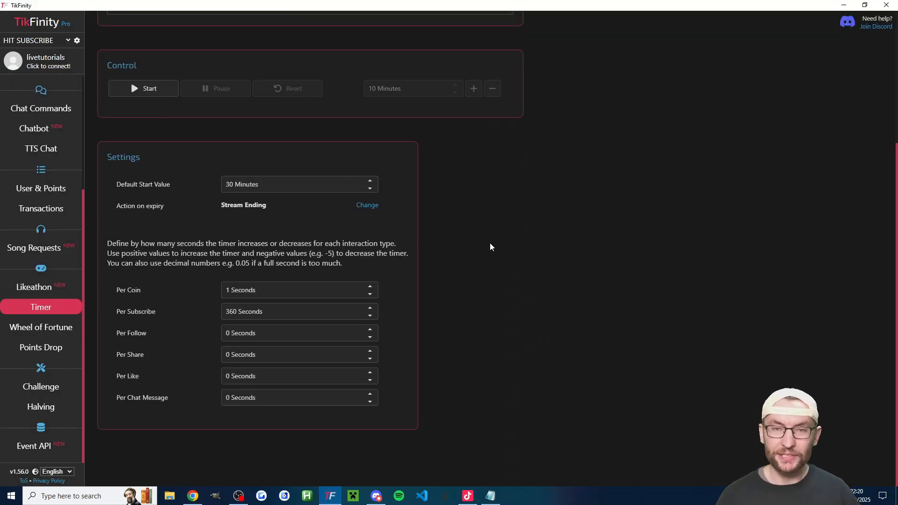
pyautogui.moveTo(171, 402); pyautogui.dragTo(114, 287)
pyautogui.click(115, 287)
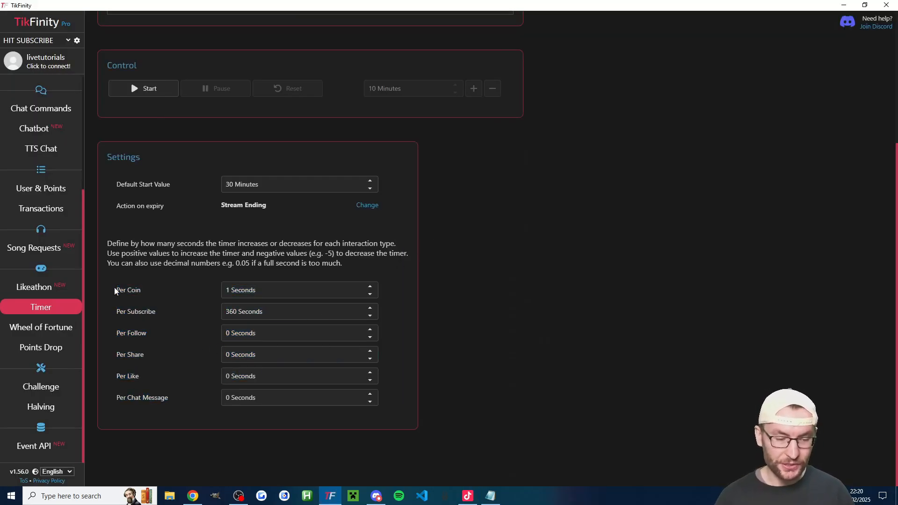